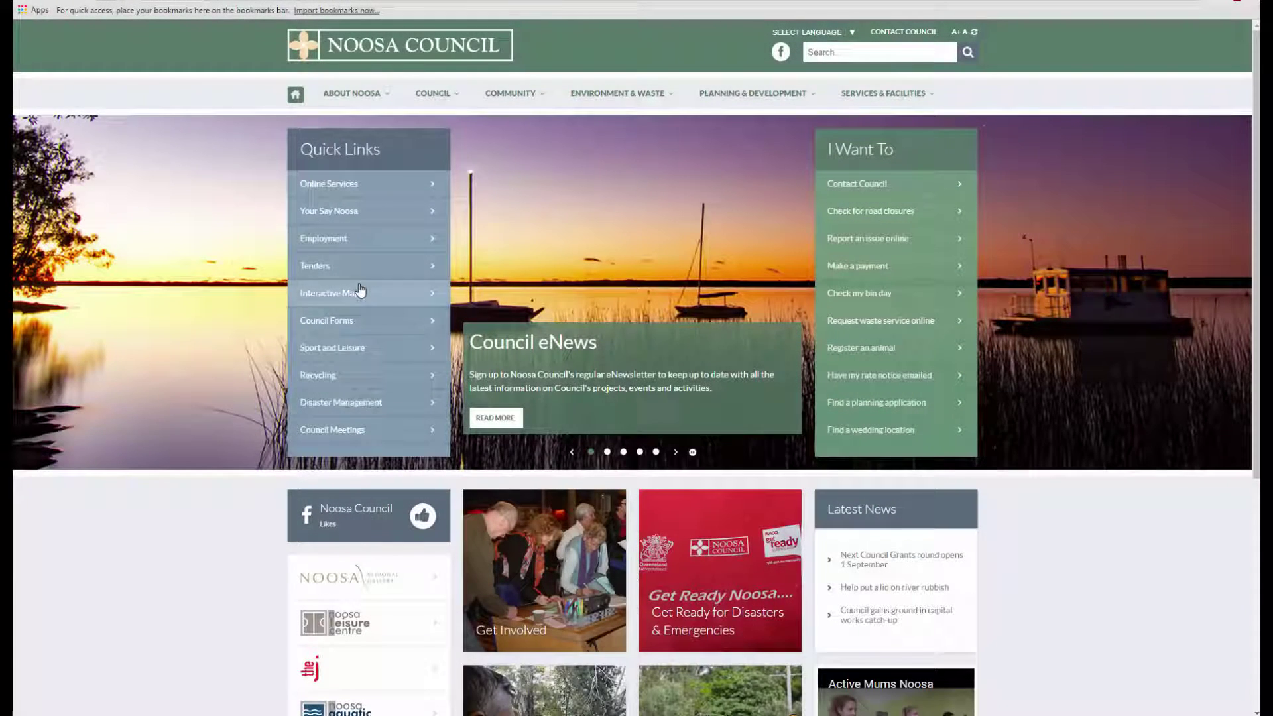
# Step: Go to Interactive Maps from the Noosa Council home page and scroll to the theme tiles
pyautogui.click(360, 290)
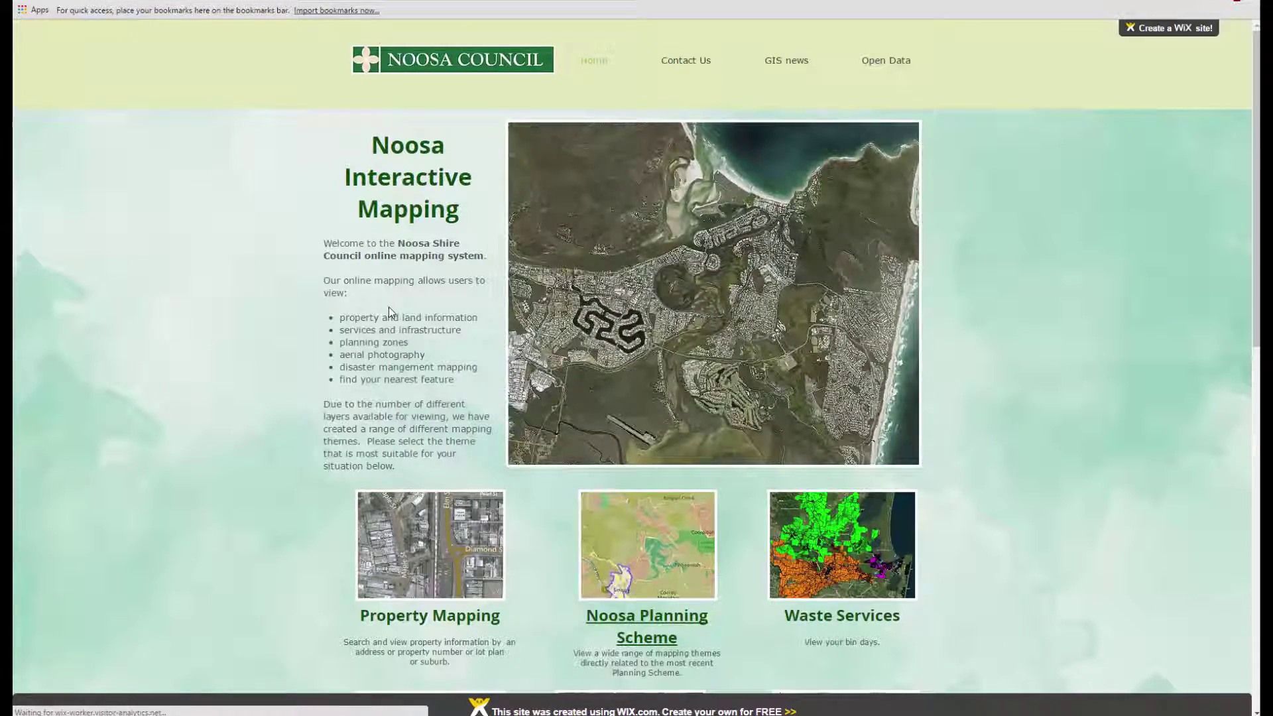
pyautogui.scroll(-1, 390, 312)
pyautogui.scroll(-8, 390, 311)
# Step: Open a mapping theme and accept the mapping system disclaimer
pyautogui.click(401, 378)
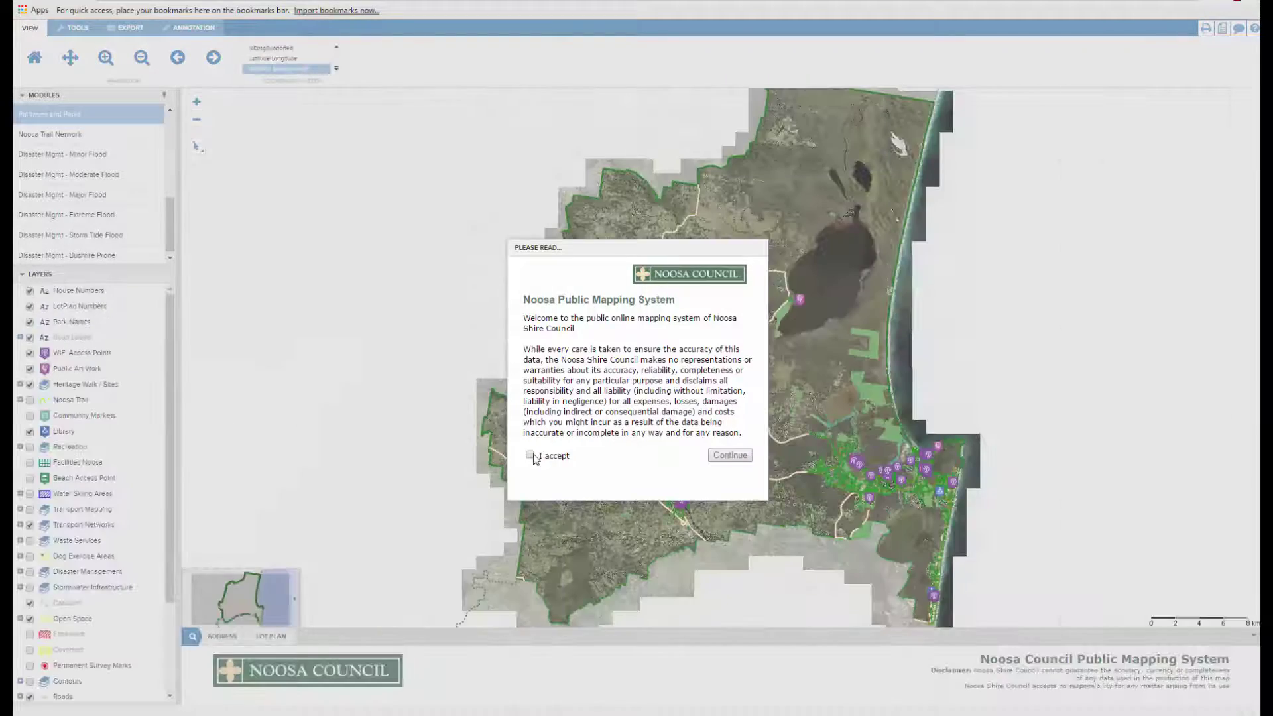
pyautogui.click(529, 455)
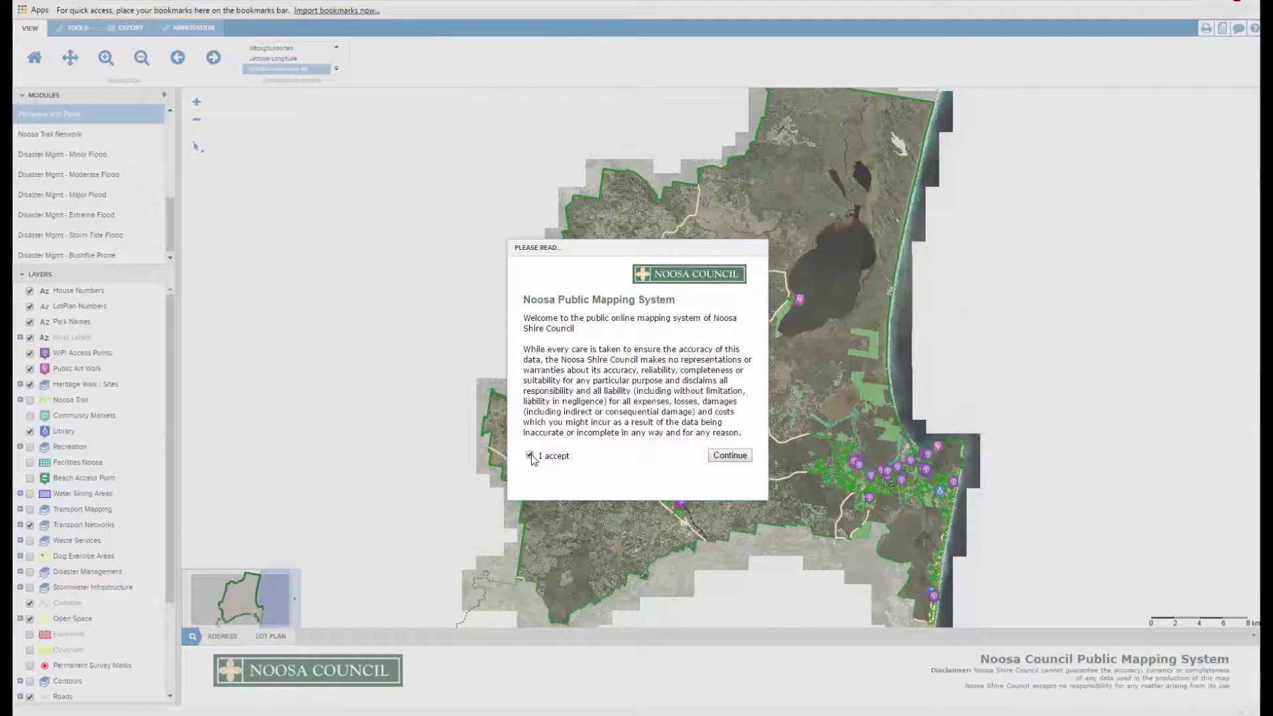
pyautogui.click(730, 455)
# Step: Zoom and pan the map to frame Peregian Beach Park and its beachfront
pyautogui.scroll(3, 834, 490)
pyautogui.scroll(4, 760, 437)
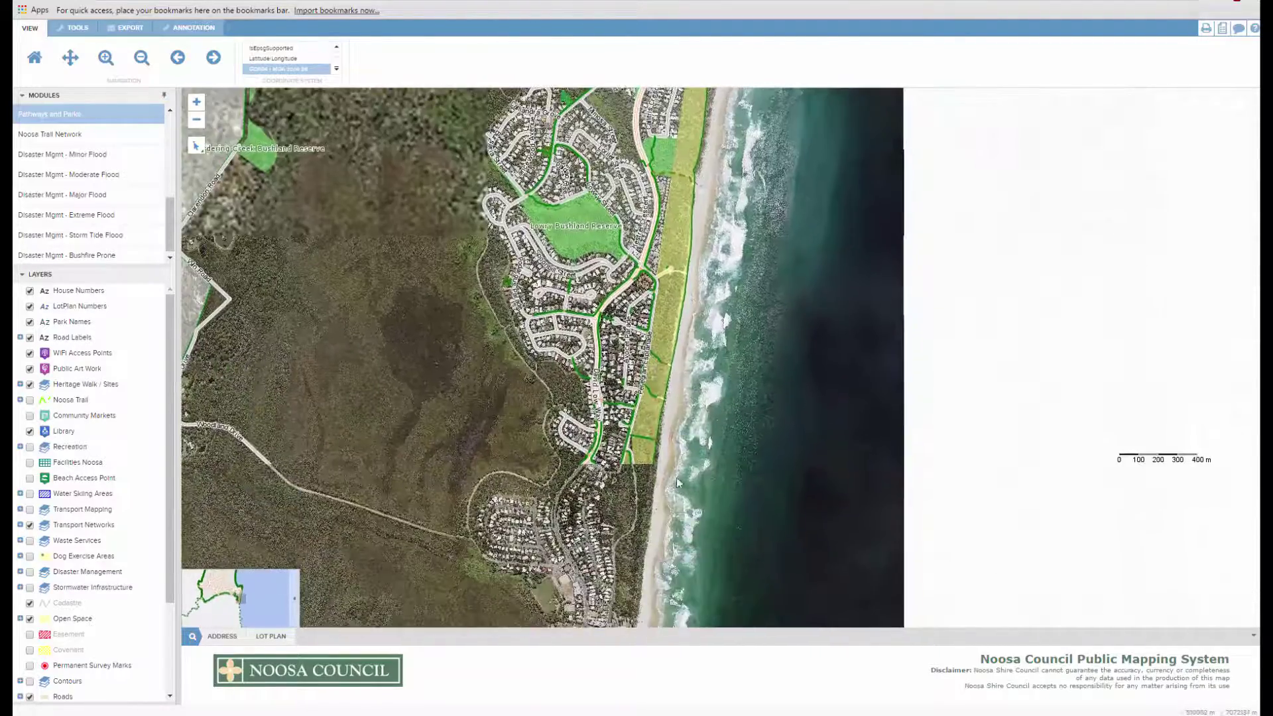
pyautogui.press('Down')
pyautogui.press('Down')
pyautogui.press('Down')
pyautogui.press('Down')
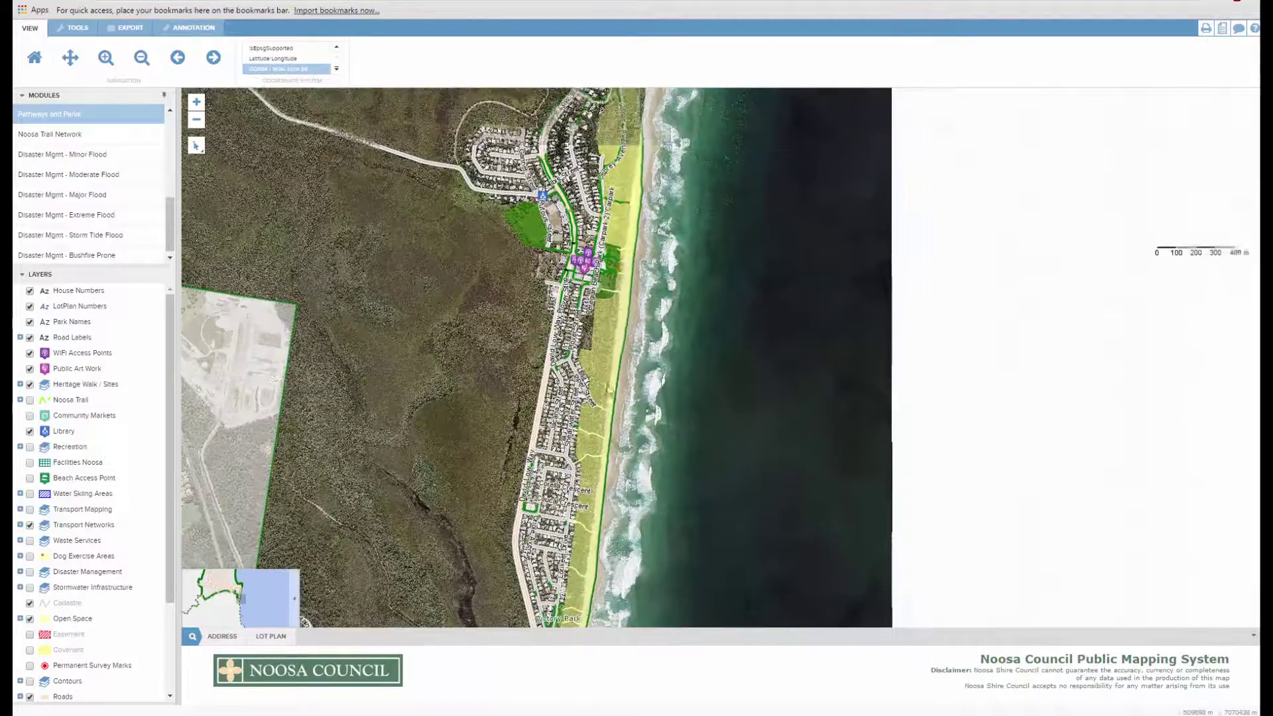
pyautogui.scroll(2, 582, 245)
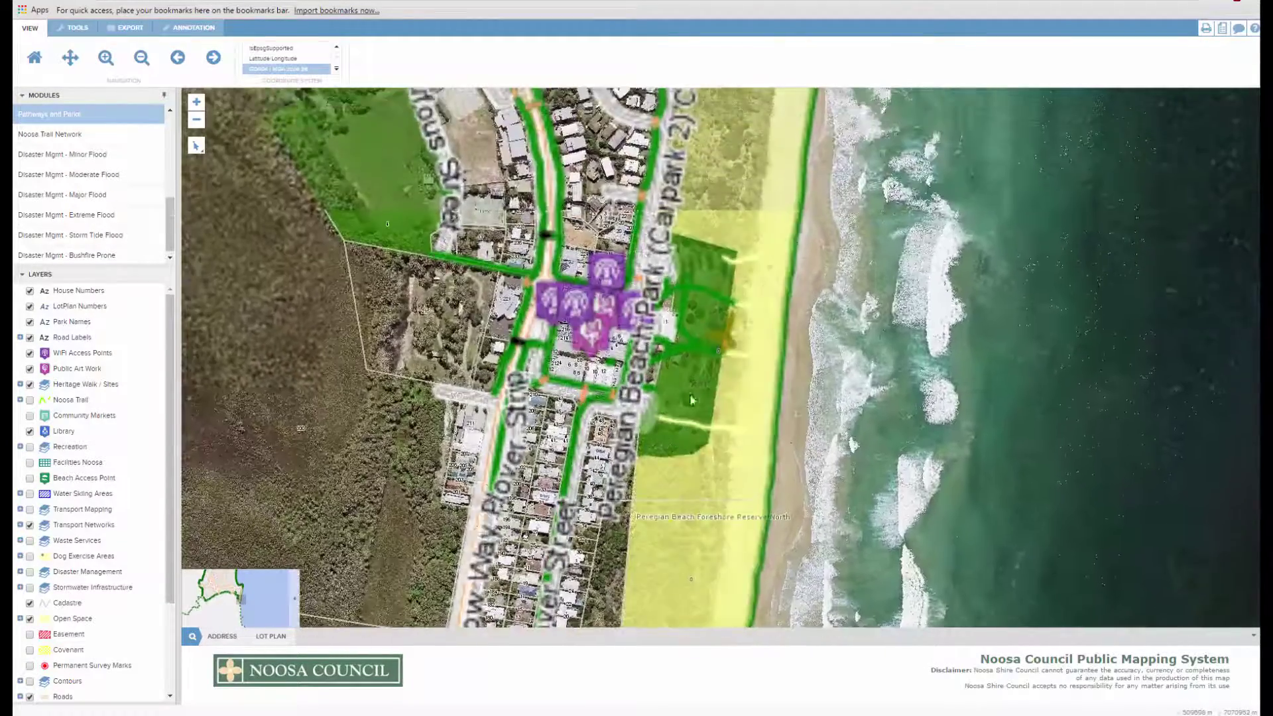
pyautogui.scroll(1, 718, 352)
pyautogui.scroll(1, 717, 353)
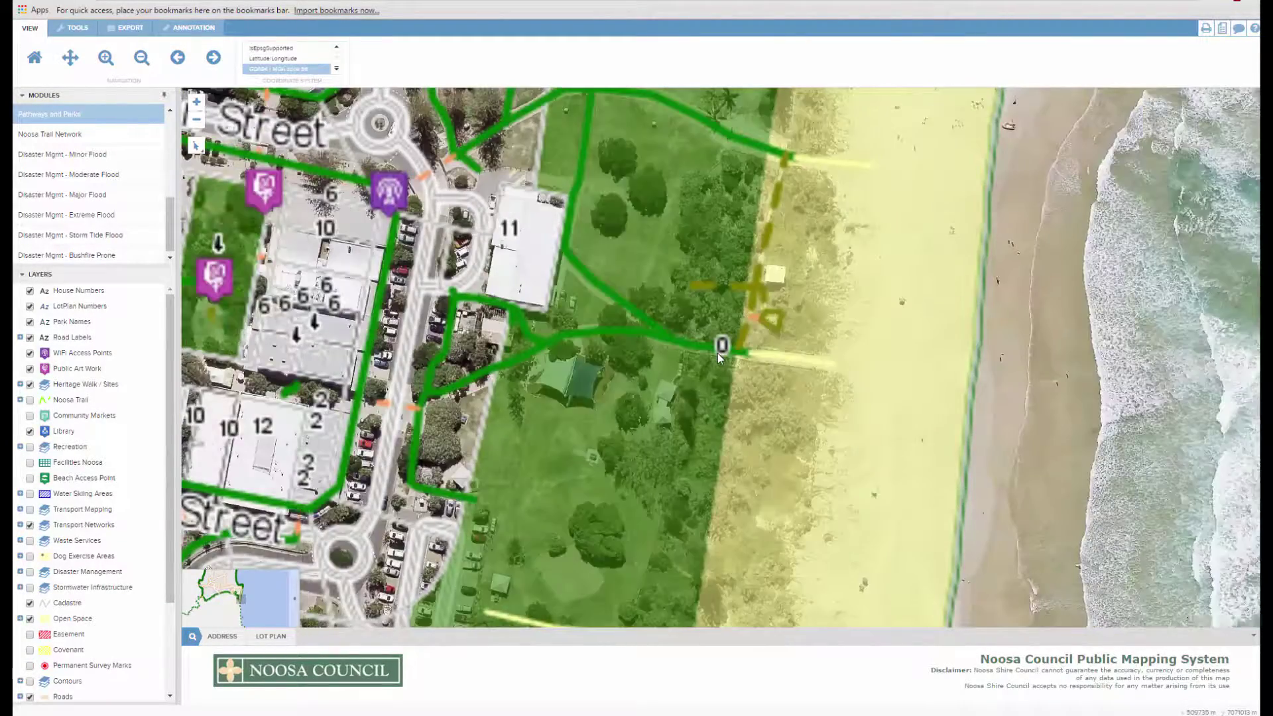
pyautogui.moveTo(702, 386)
pyautogui.mouseDown()
pyautogui.moveTo(712, 337)
pyautogui.moveTo(710, 407)
pyautogui.mouseUp()
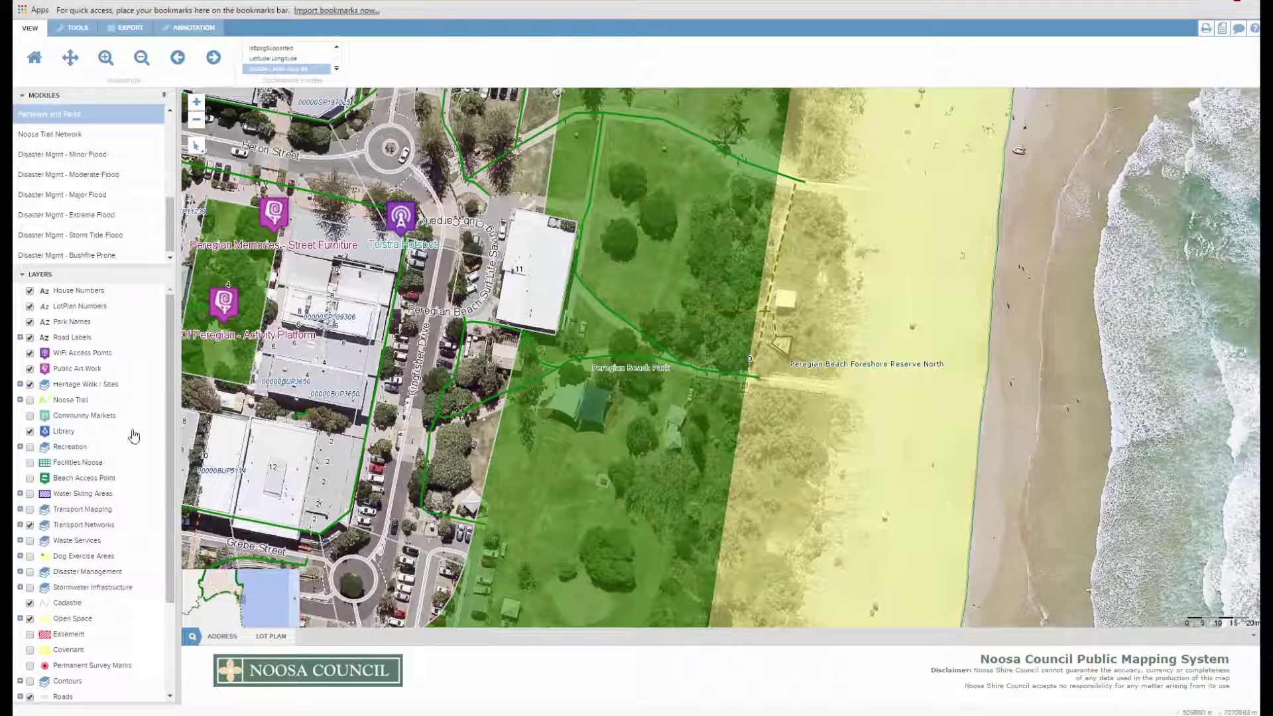
# Step: Turn off the Open Space, LotPlan Numbers and Cadastre layers
pyautogui.scroll(-3, 157, 504)
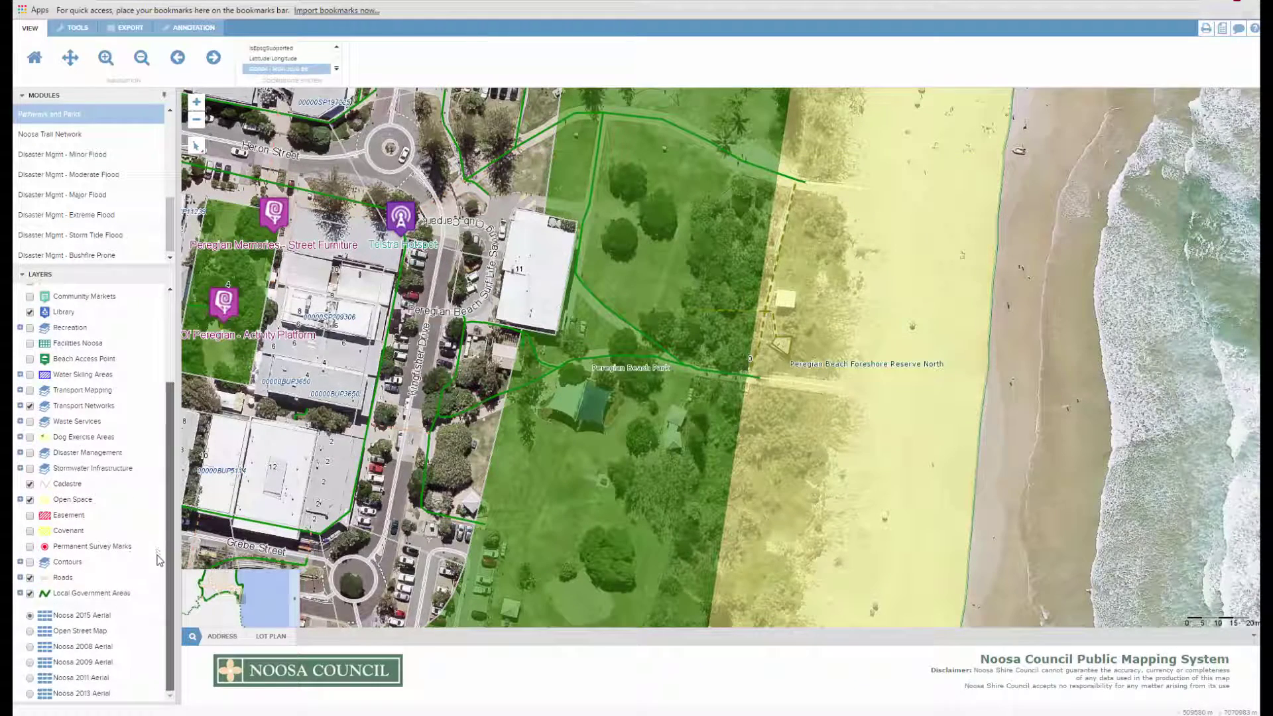
pyautogui.click(29, 501)
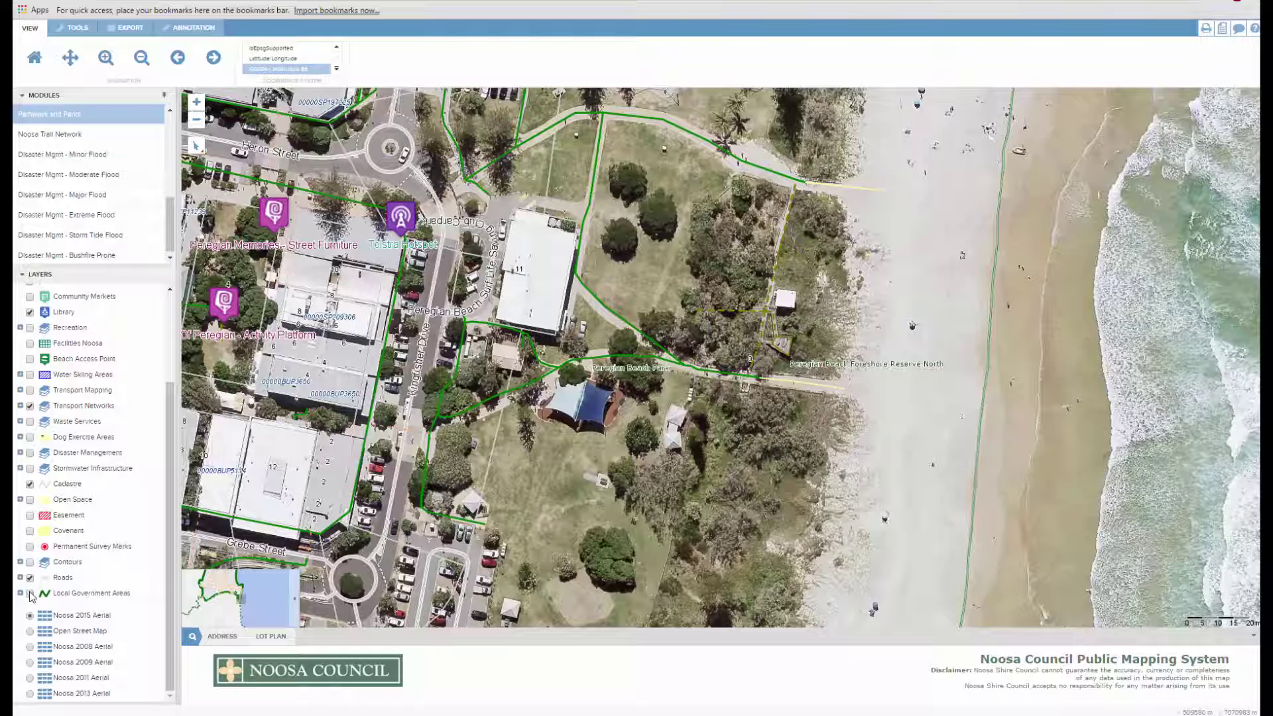
pyautogui.moveTo(174, 538); pyautogui.dragTo(170, 440)
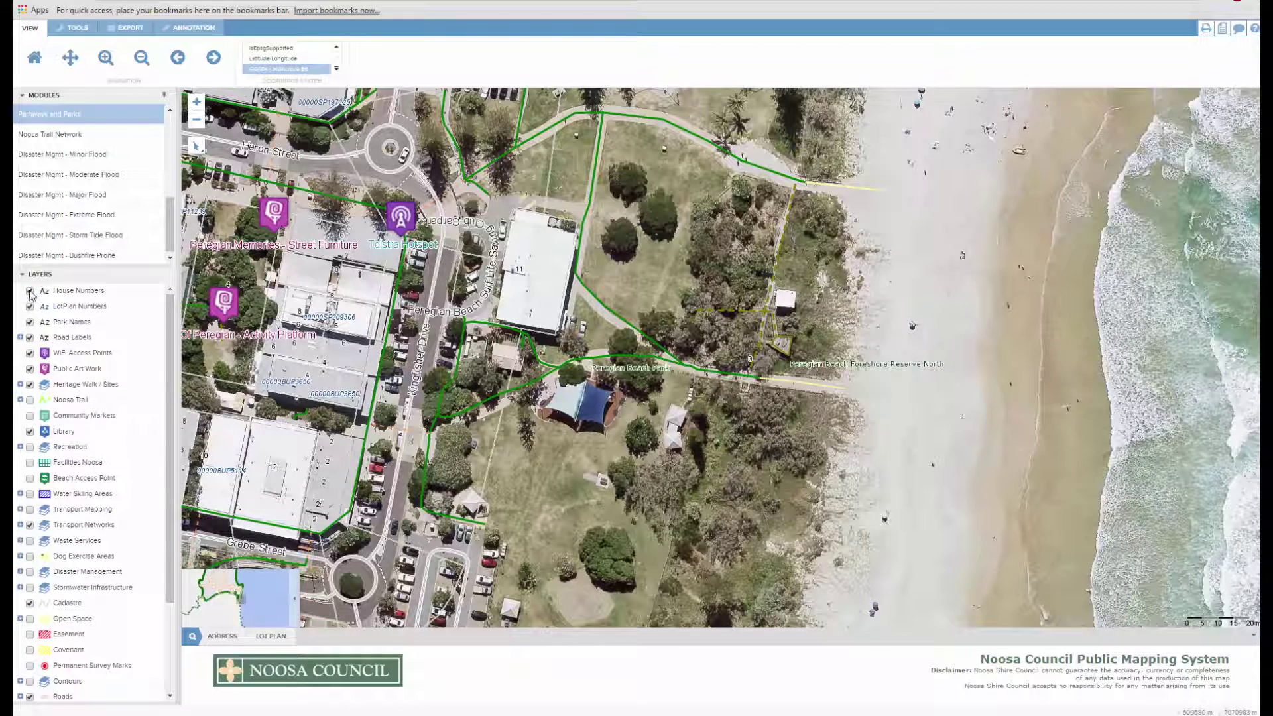
pyautogui.click(30, 336)
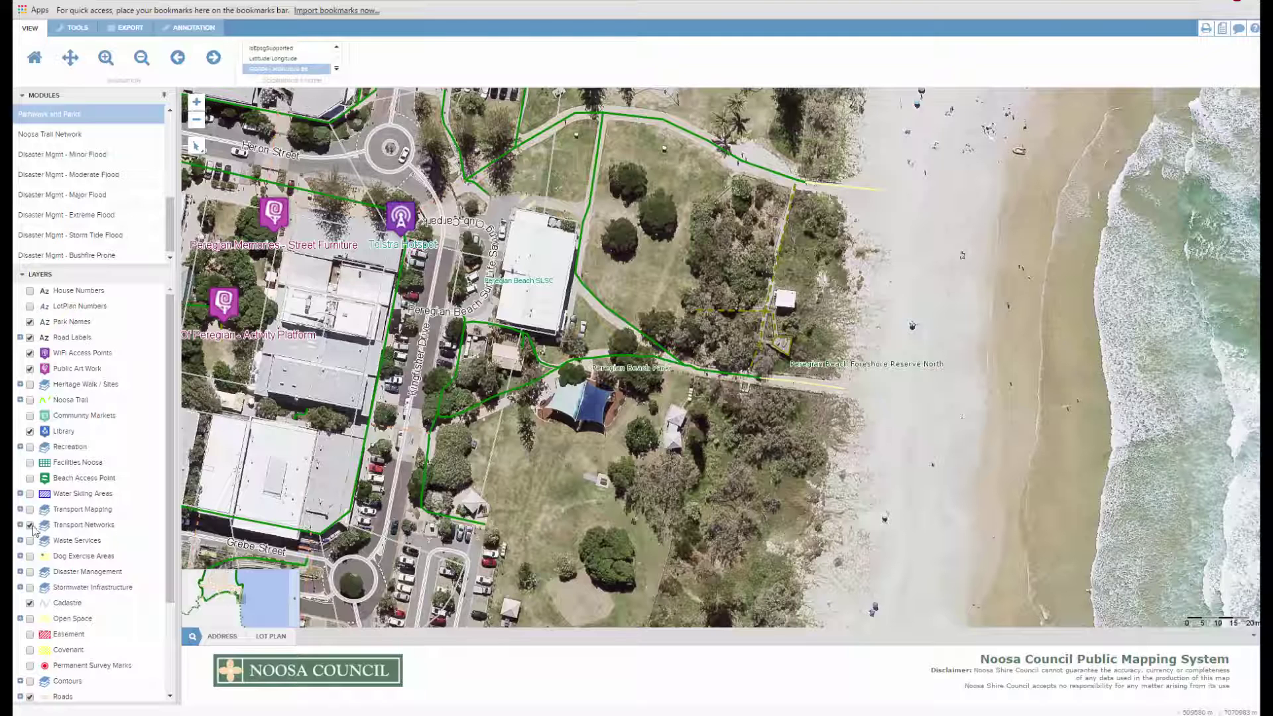
pyautogui.click(29, 602)
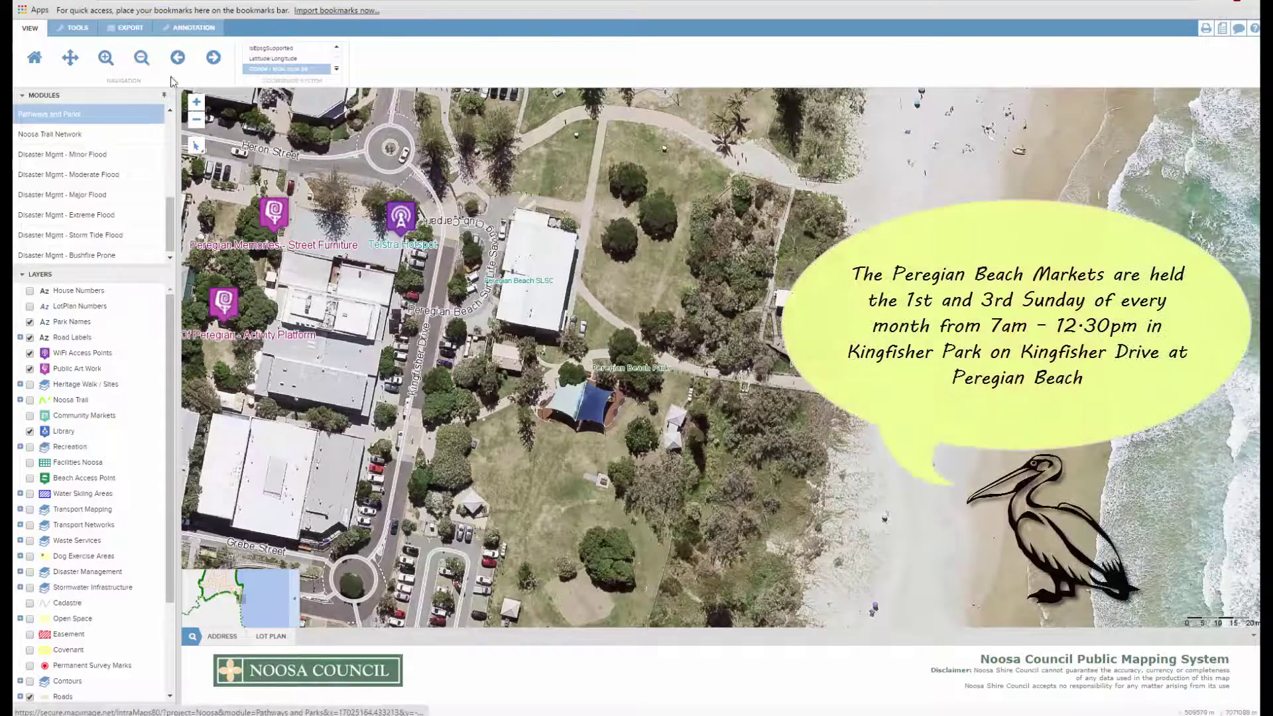
# Step: Draw a small polygon annotation in the park east of the blue-roofed shelter
pyautogui.click(193, 29)
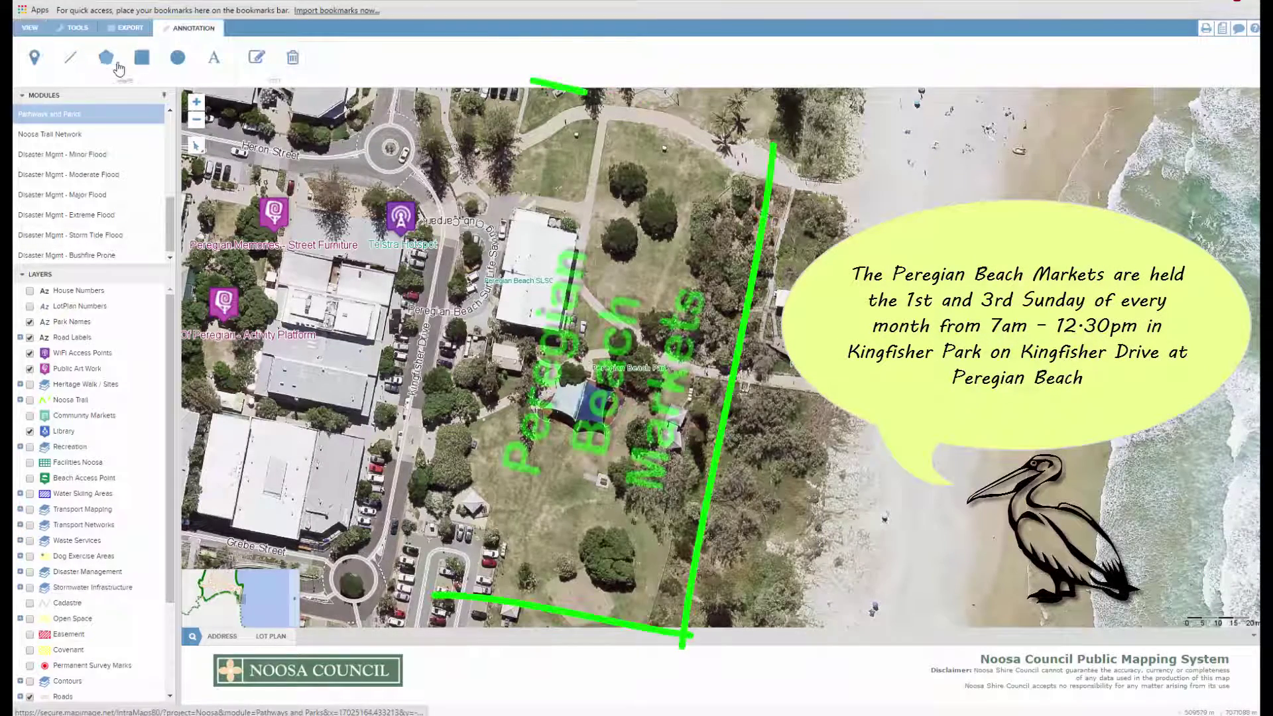
pyautogui.click(106, 58)
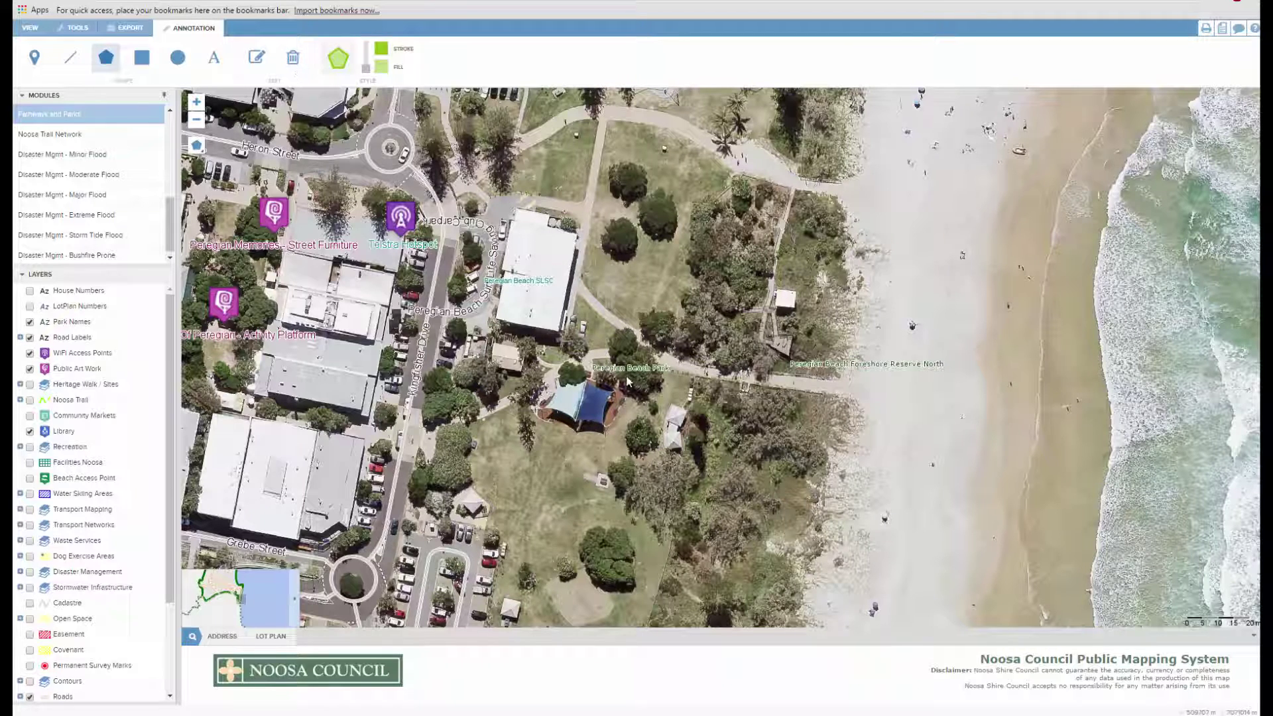
pyautogui.click(671, 408)
pyautogui.click(663, 432)
pyautogui.click(668, 455)
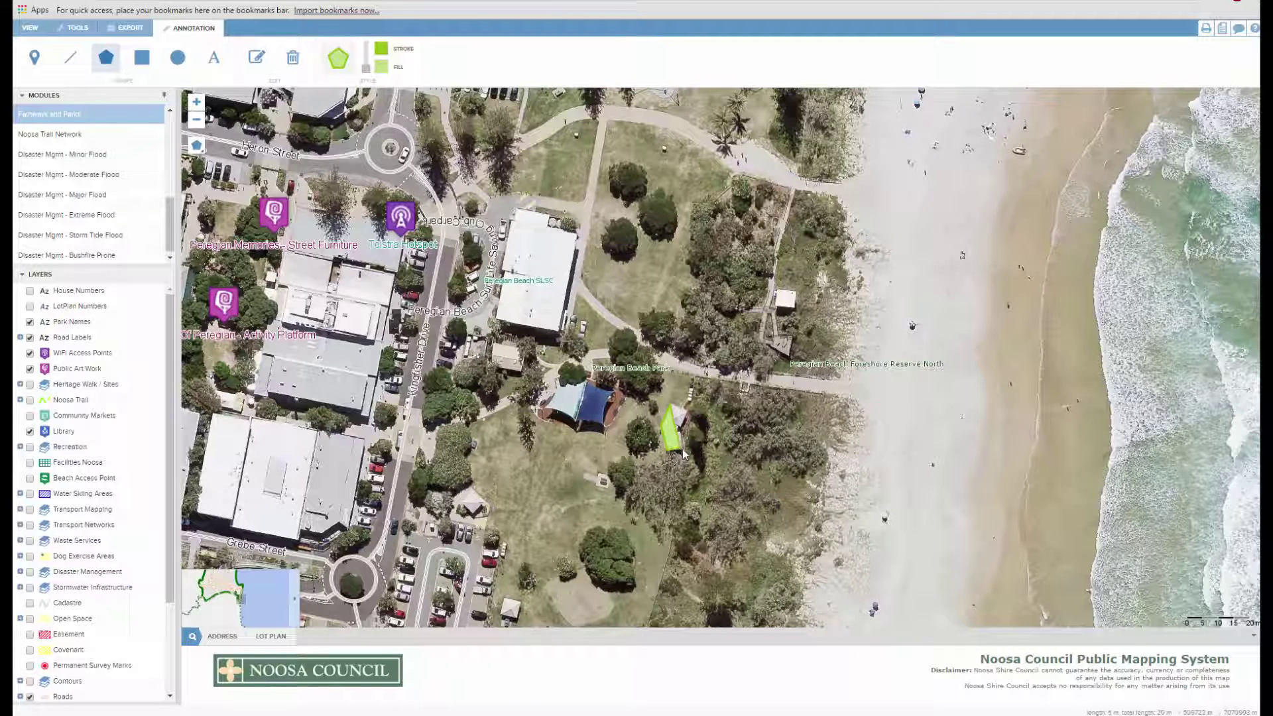
pyautogui.doubleClick(685, 413)
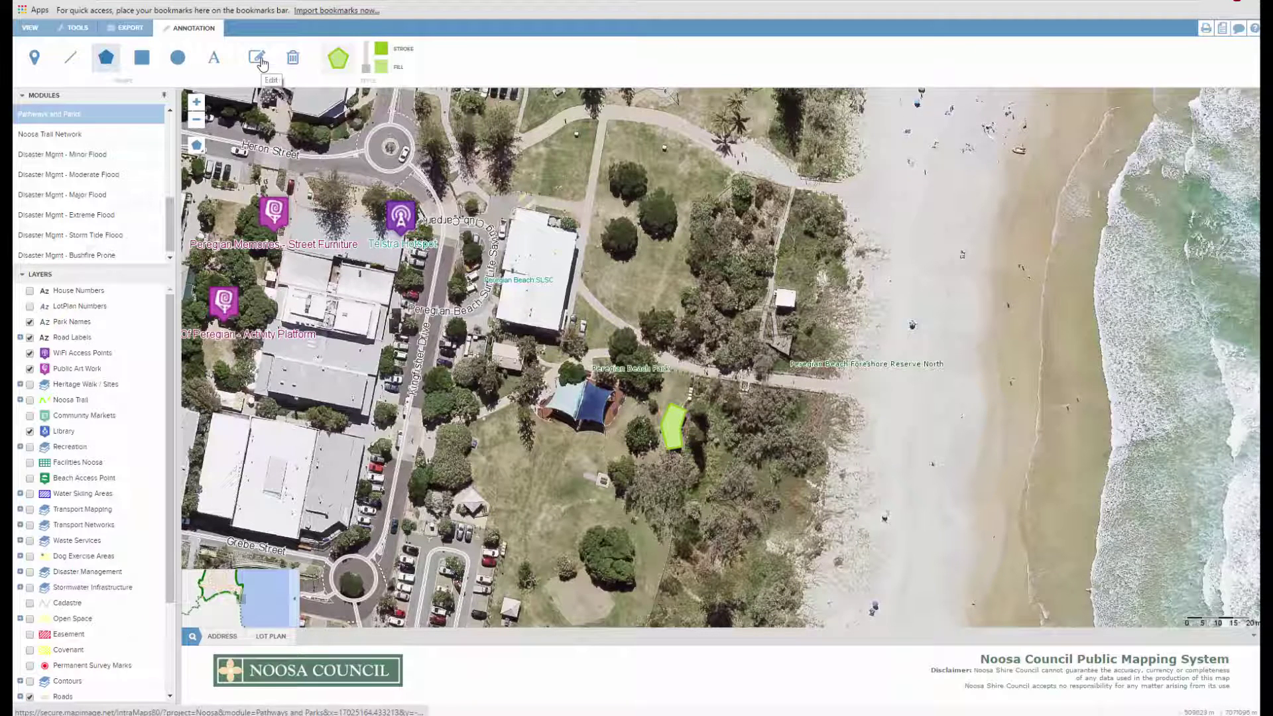
# Step: Select the park polygon and give it a red outline
pyautogui.click(258, 60)
pyautogui.click(673, 428)
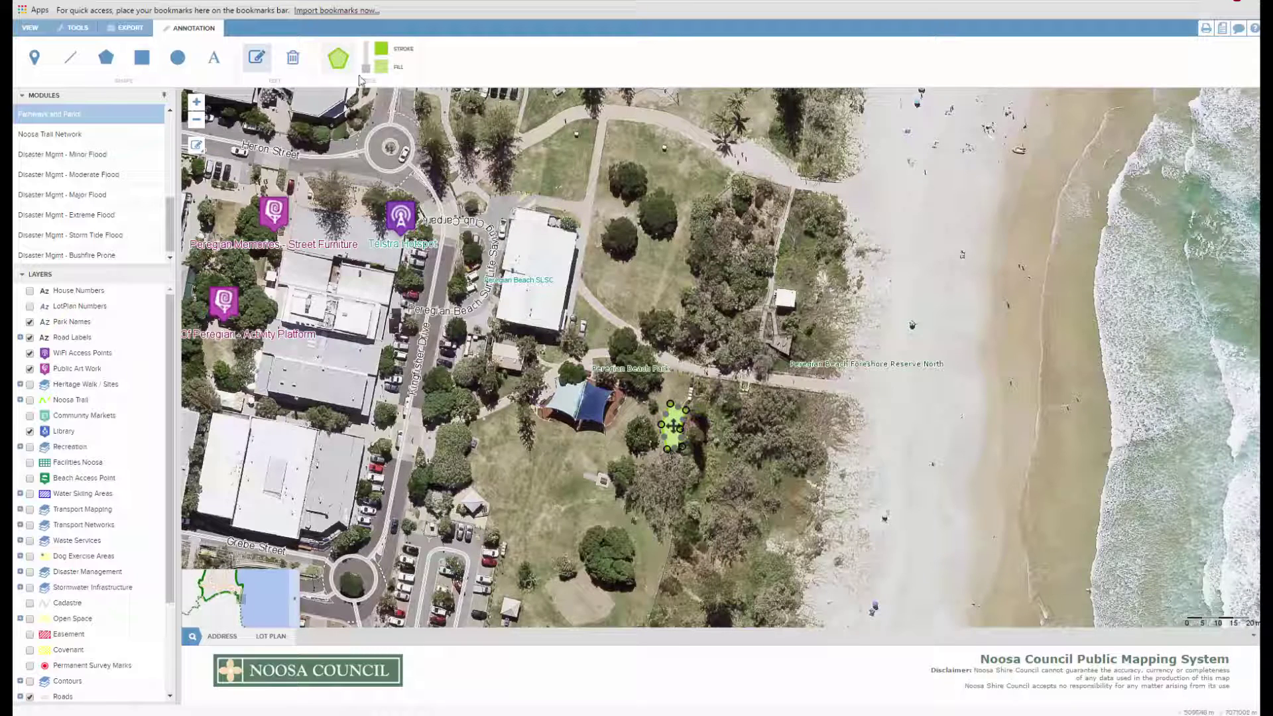
pyautogui.click(381, 50)
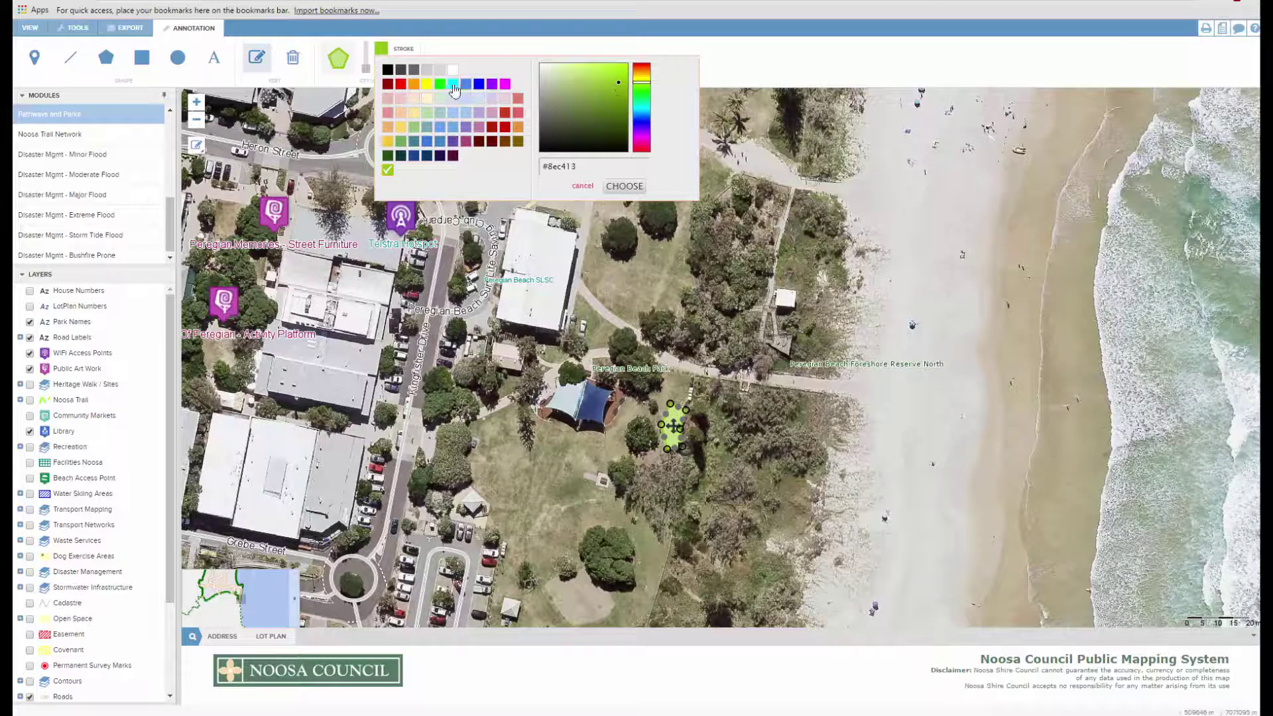
pyautogui.click(401, 85)
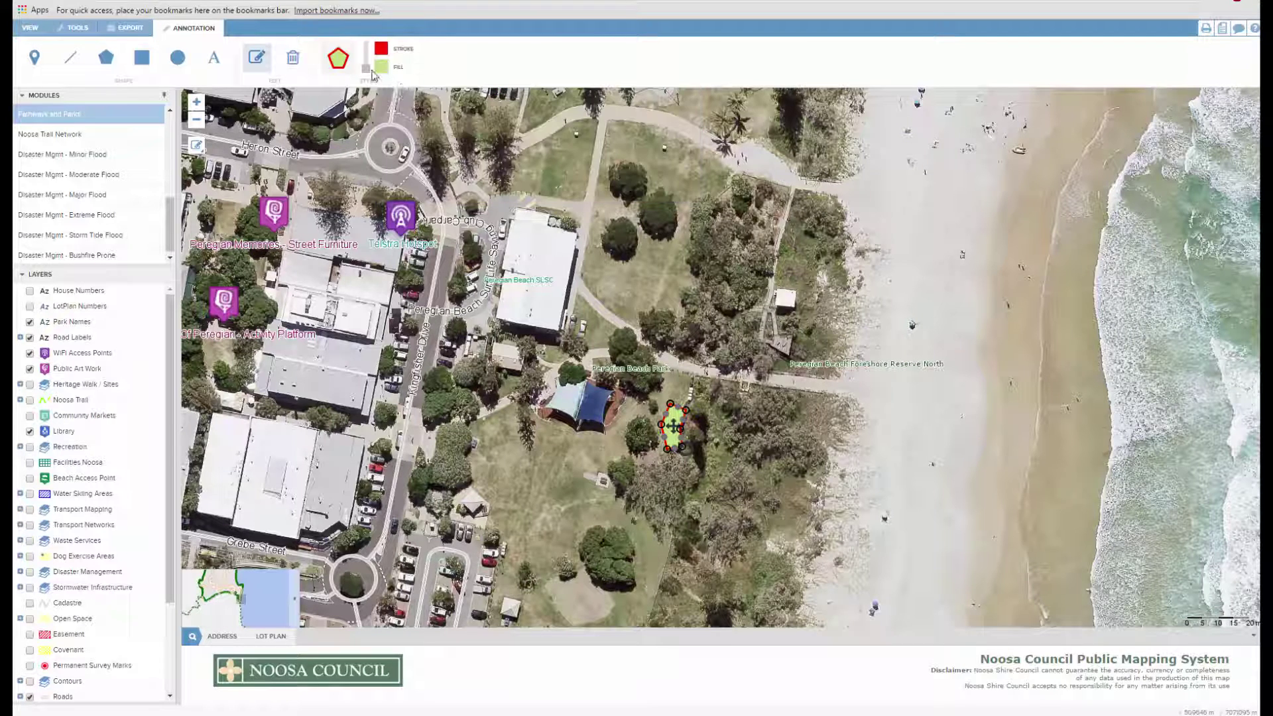
# Step: Fill the polygon with pale pink #ead1dc at 0.45 opacity
pyautogui.click(381, 67)
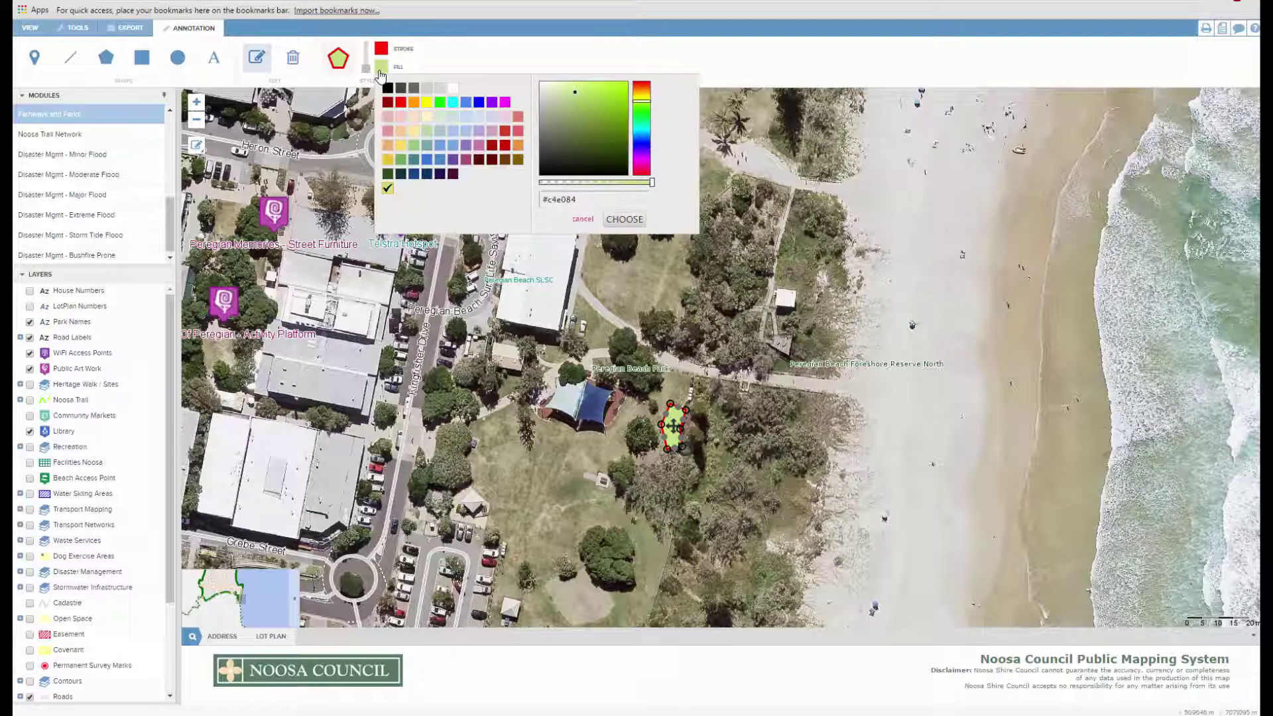
pyautogui.click(506, 118)
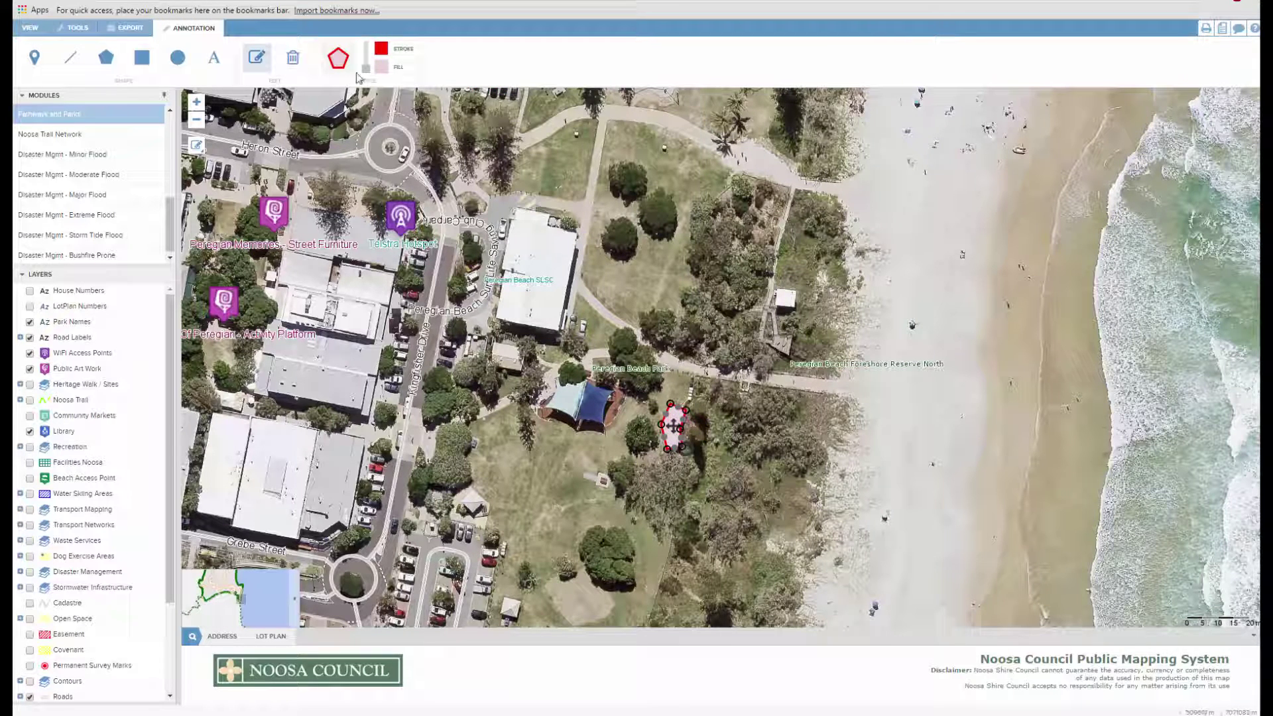
pyautogui.click(381, 67)
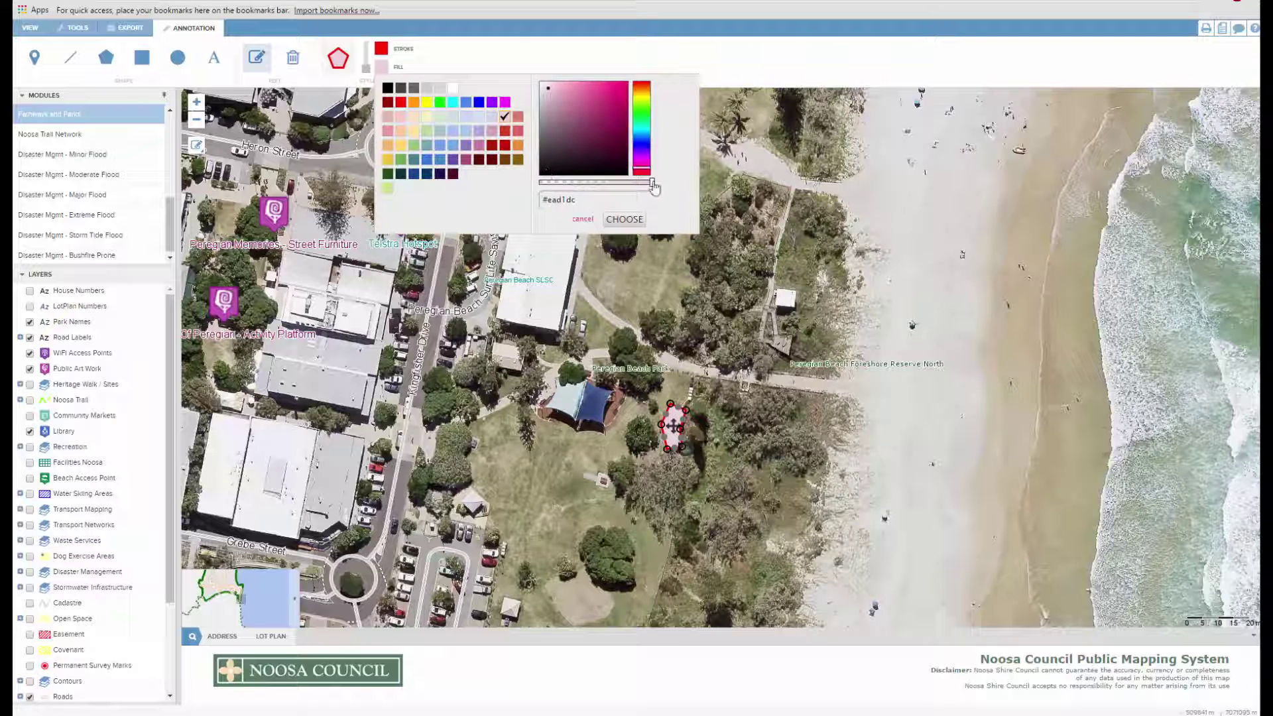
pyautogui.moveTo(651, 183); pyautogui.dragTo(585, 182)
pyautogui.click(624, 219)
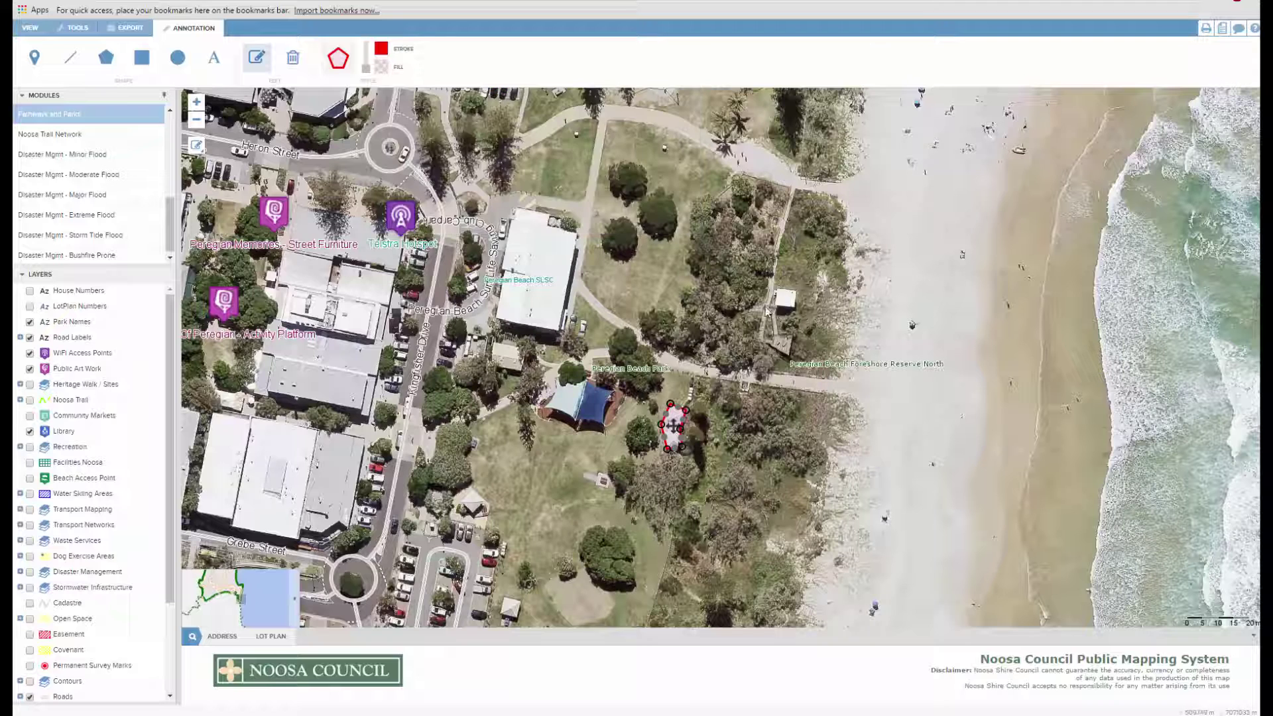
pyautogui.click(779, 317)
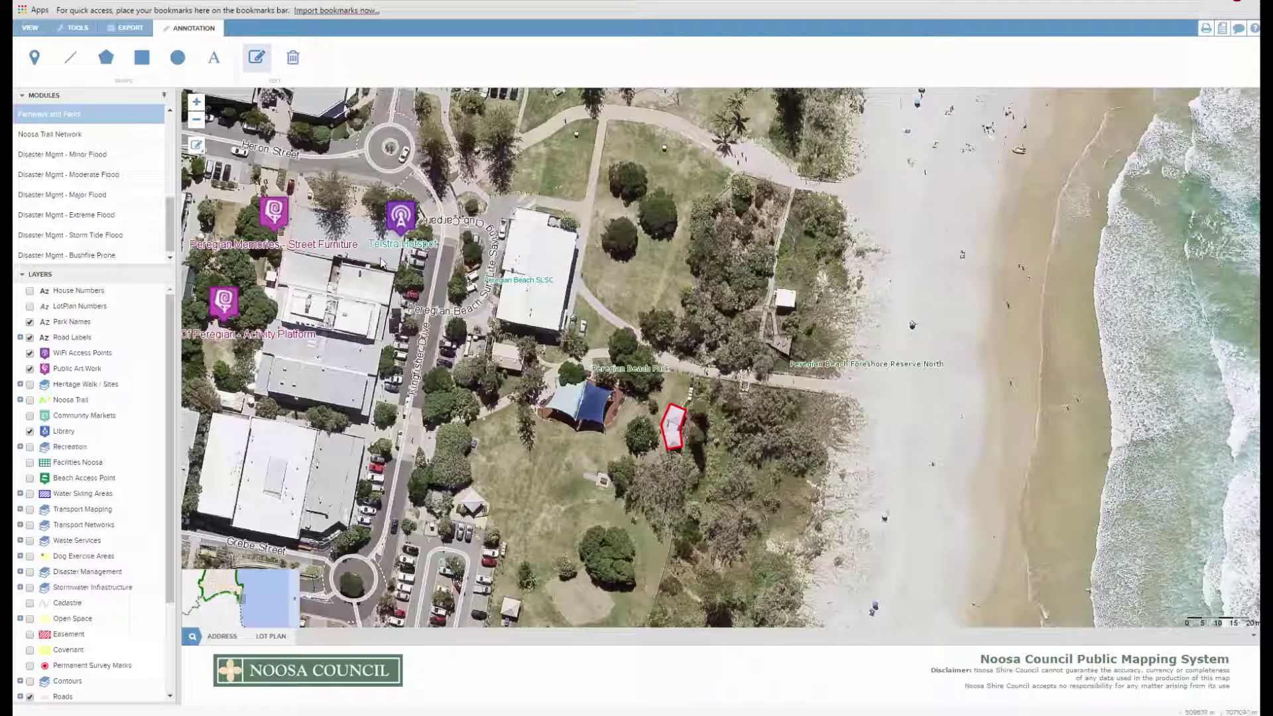
# Step: Place a red size-30 'Birthday Party' text label over the polygon
pyautogui.click(211, 61)
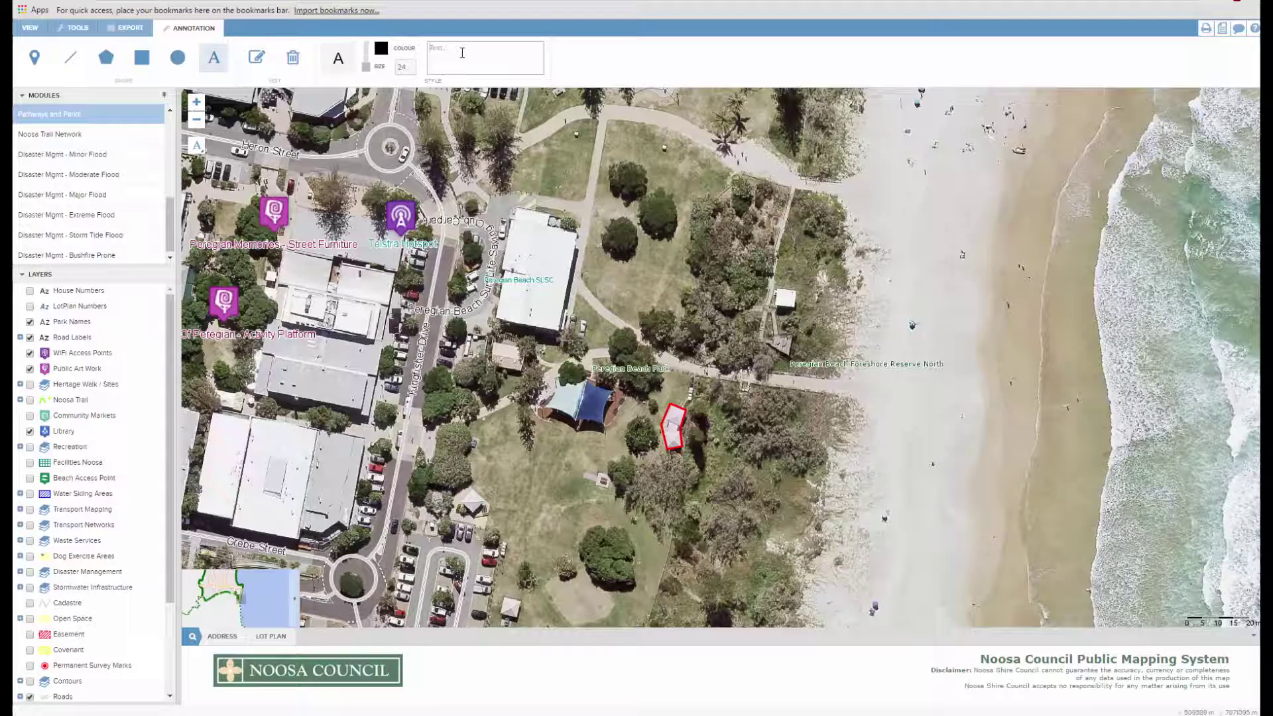
pyautogui.write('Birthday Party')
pyautogui.click(382, 51)
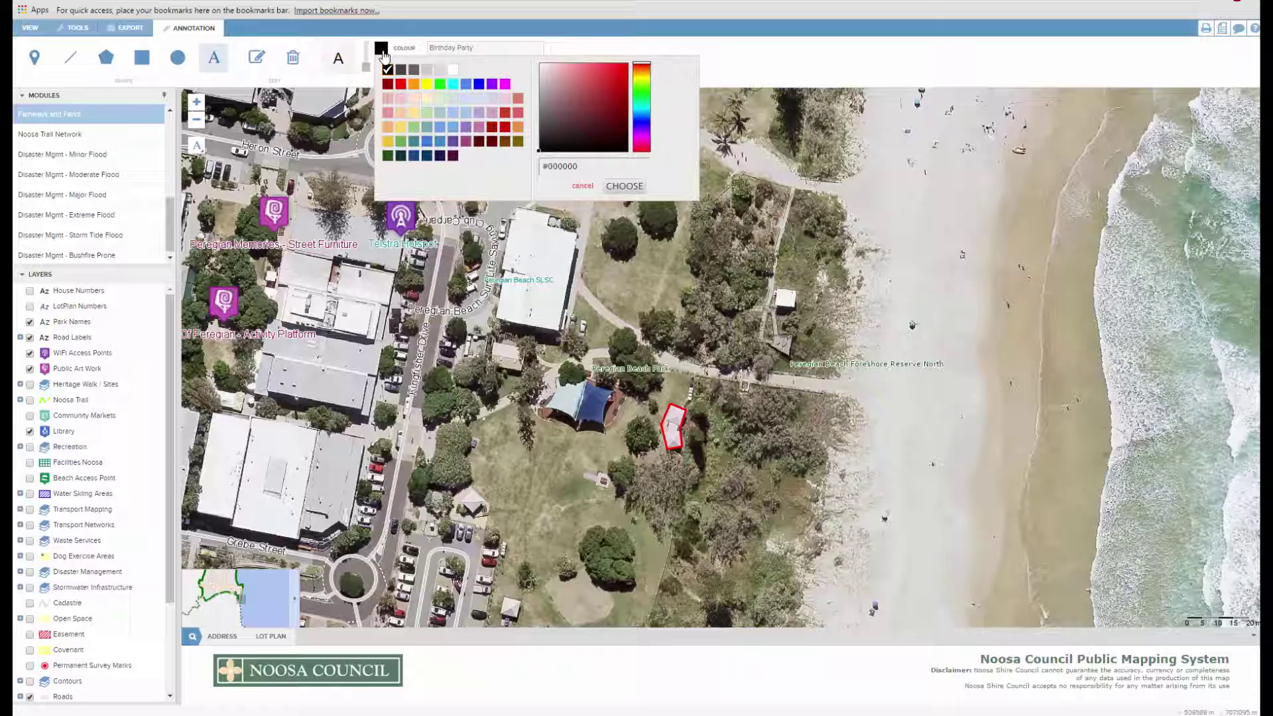
pyautogui.click(401, 84)
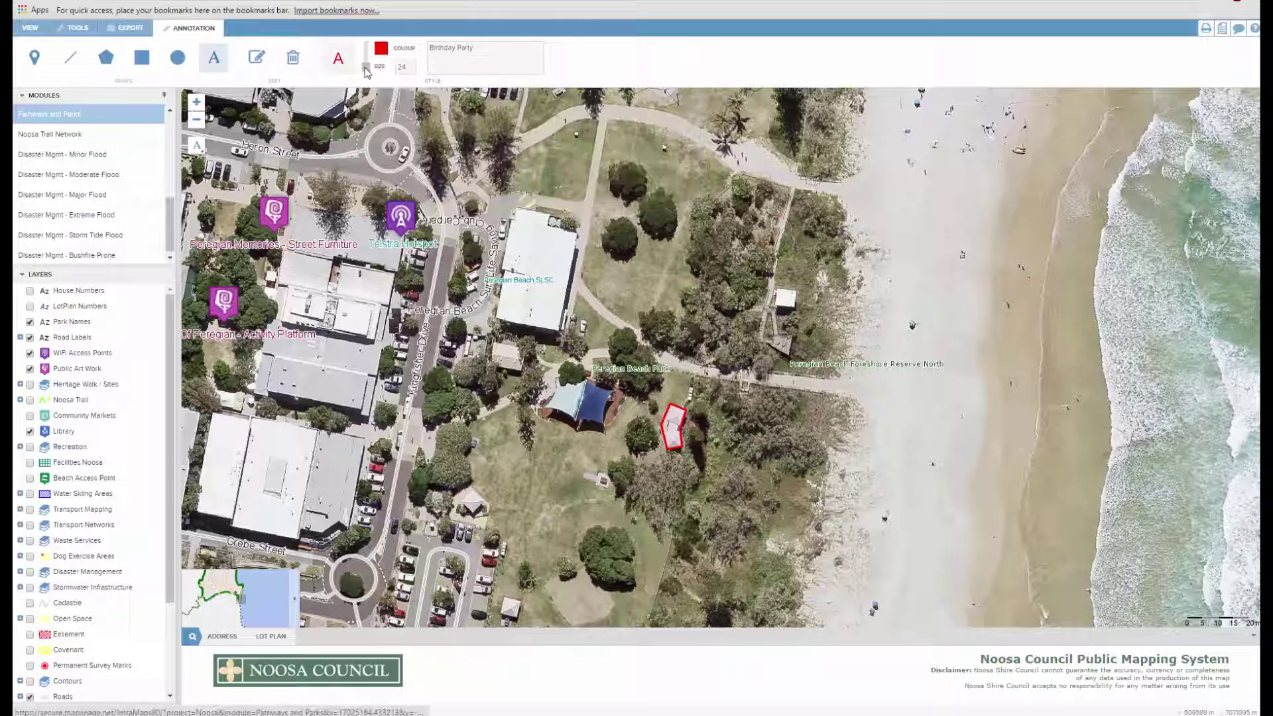
pyautogui.scroll(5, 366, 68)
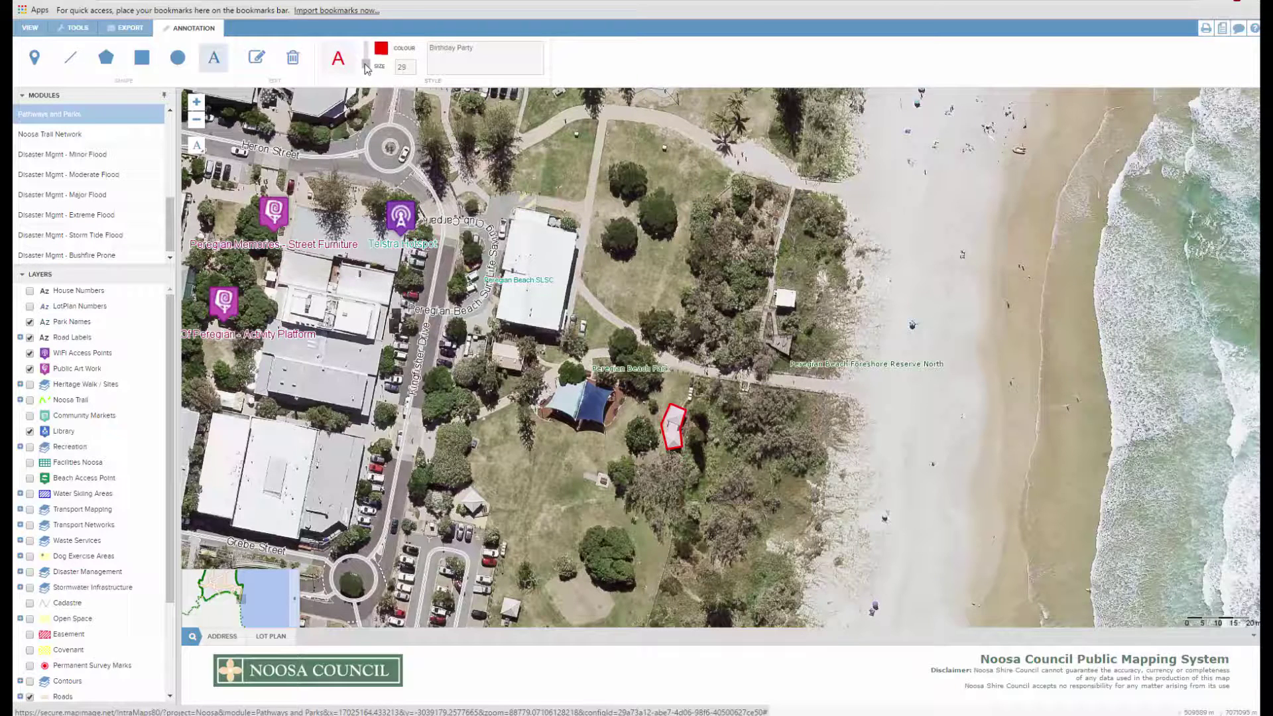
pyautogui.click(693, 435)
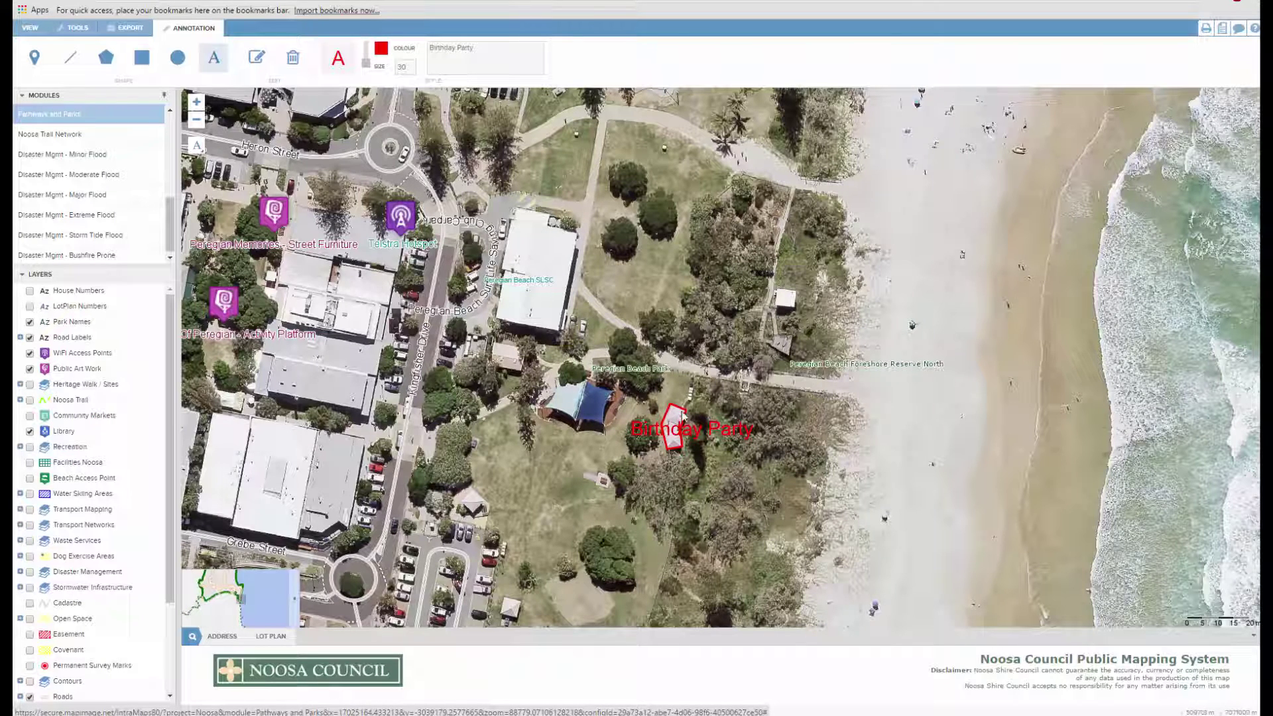
pyautogui.click(256, 57)
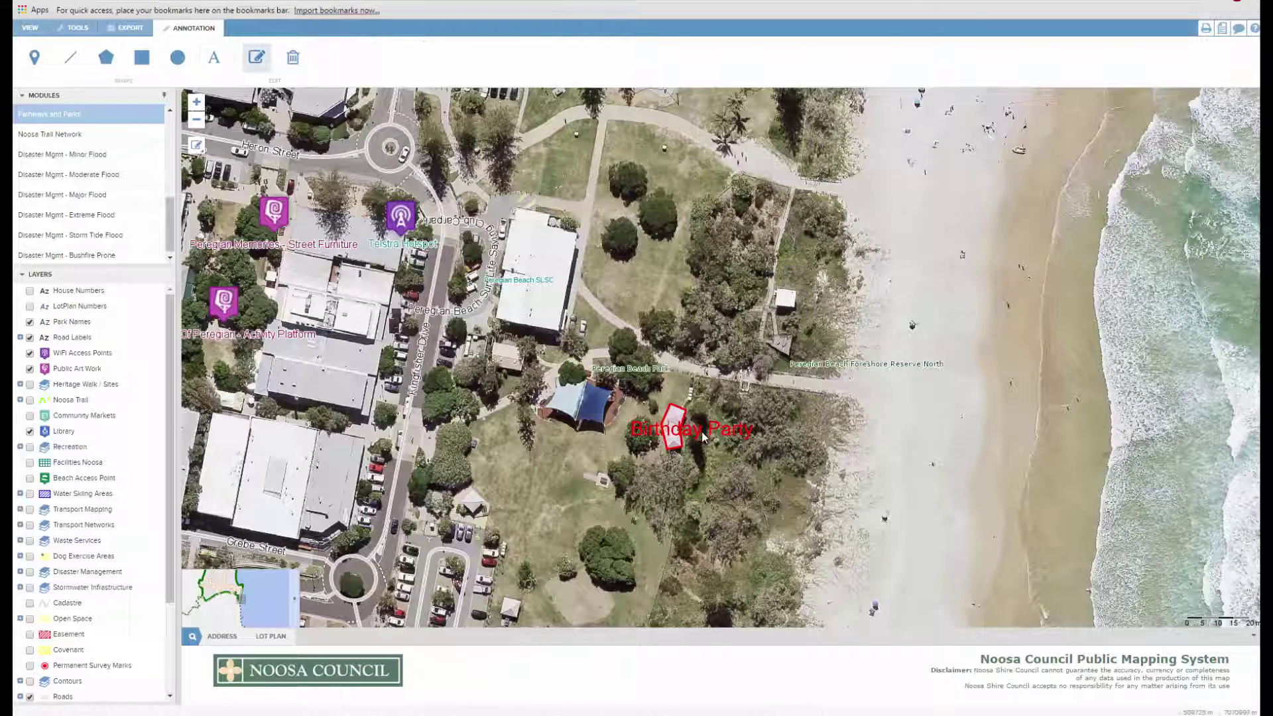
# Step: Drag the 'Birthday Party' label right of the polygon and recolour it white
pyautogui.click(737, 434)
pyautogui.moveTo(724, 430); pyautogui.dragTo(778, 428)
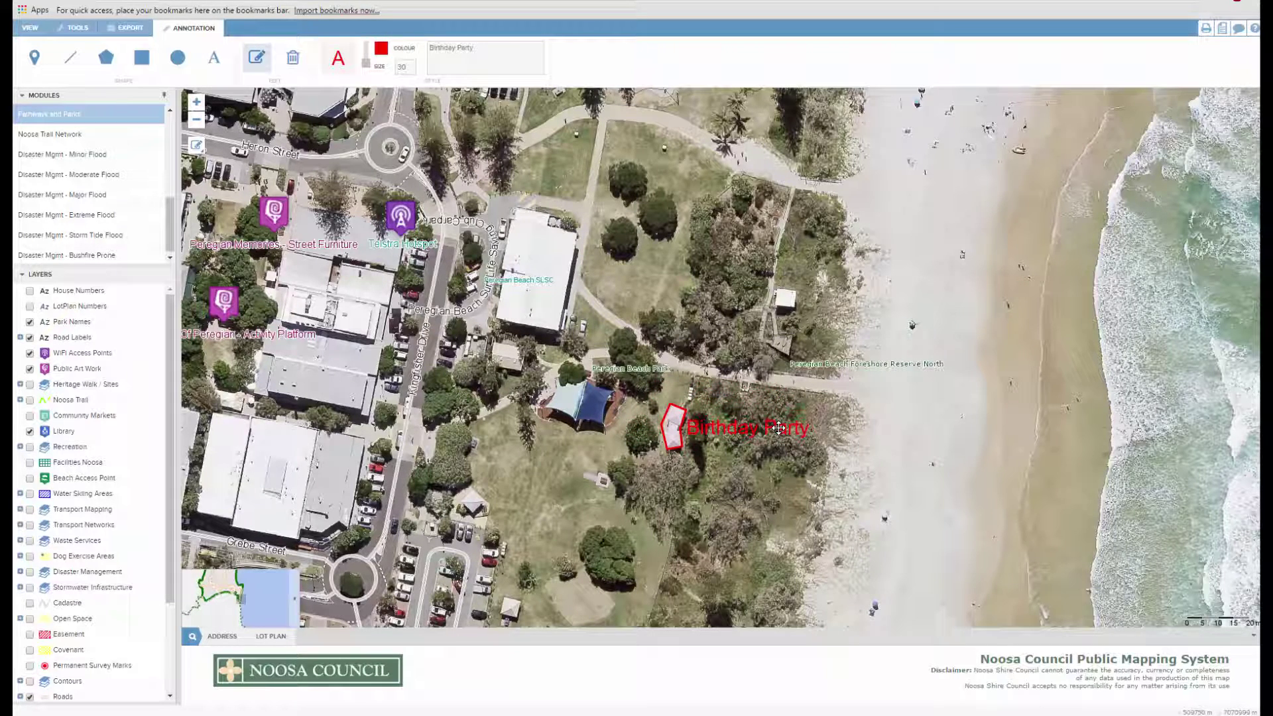
pyautogui.click(381, 48)
pyautogui.click(457, 69)
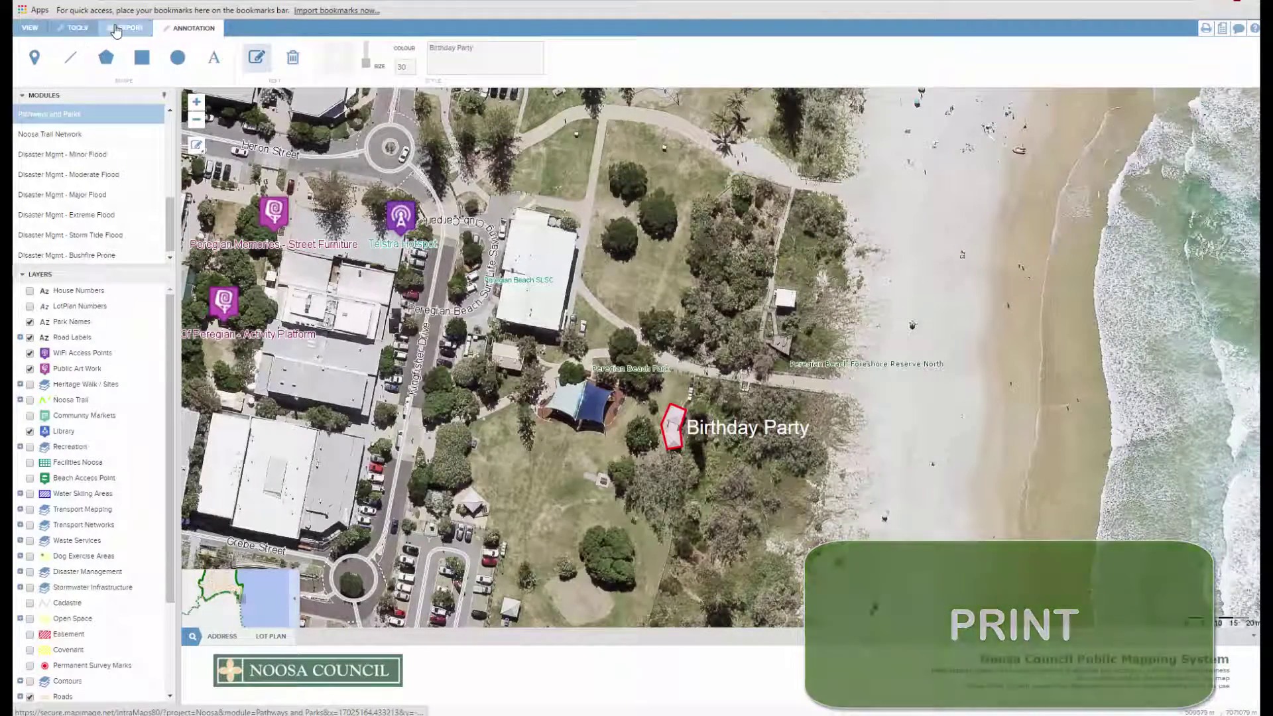
# Step: Print the map as an A4 landscape PDF titled 'Birthday Party'
pyautogui.click(116, 29)
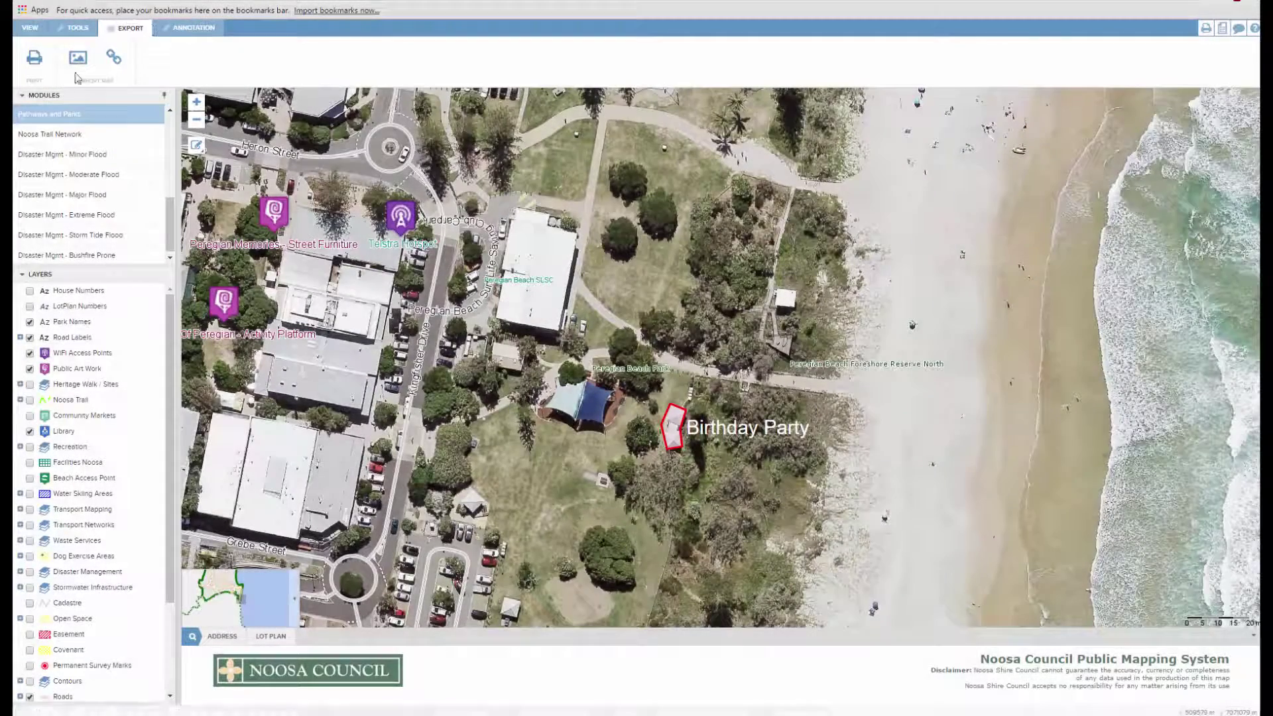
pyautogui.click(35, 58)
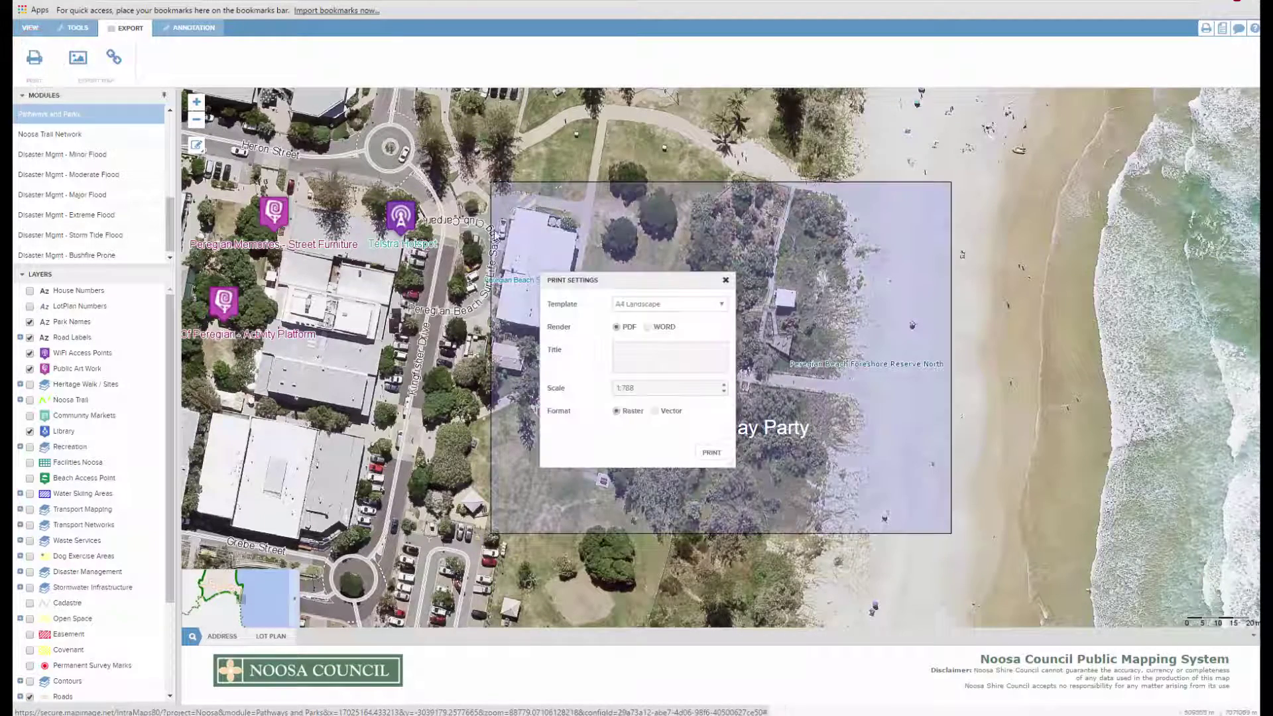
pyautogui.click(643, 364)
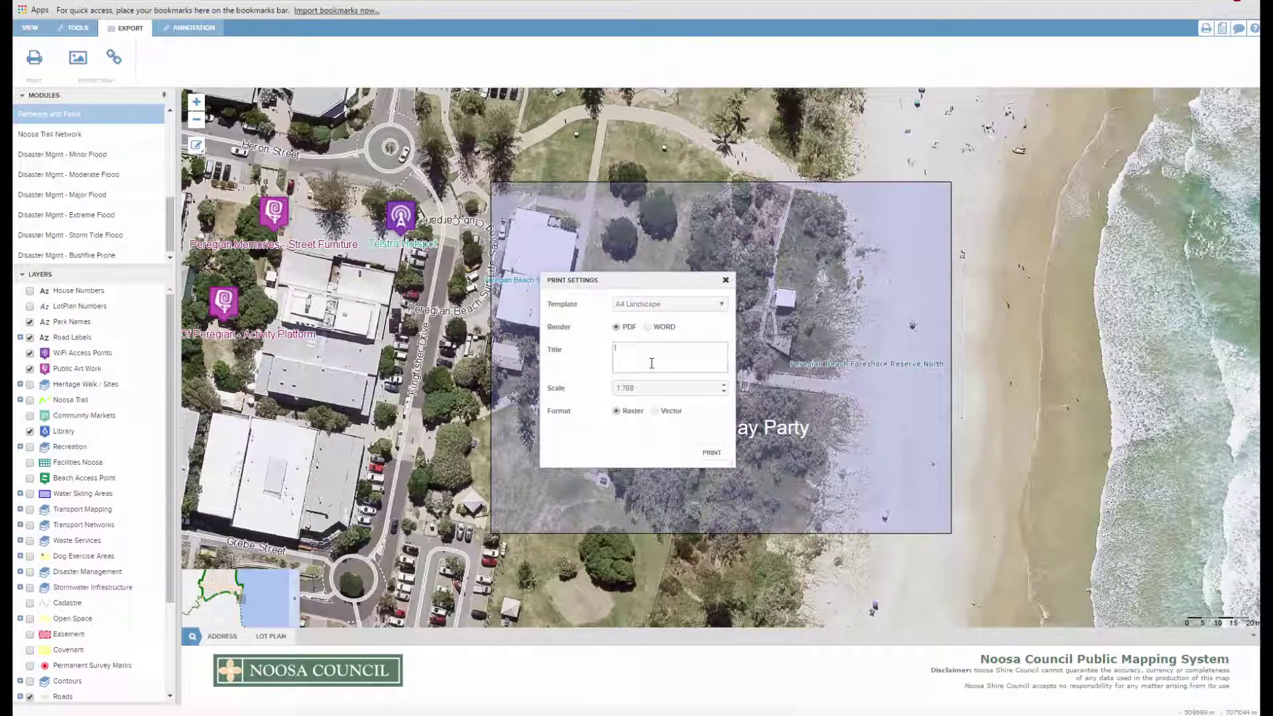
pyautogui.write('Birthday Party')
pyautogui.click(711, 454)
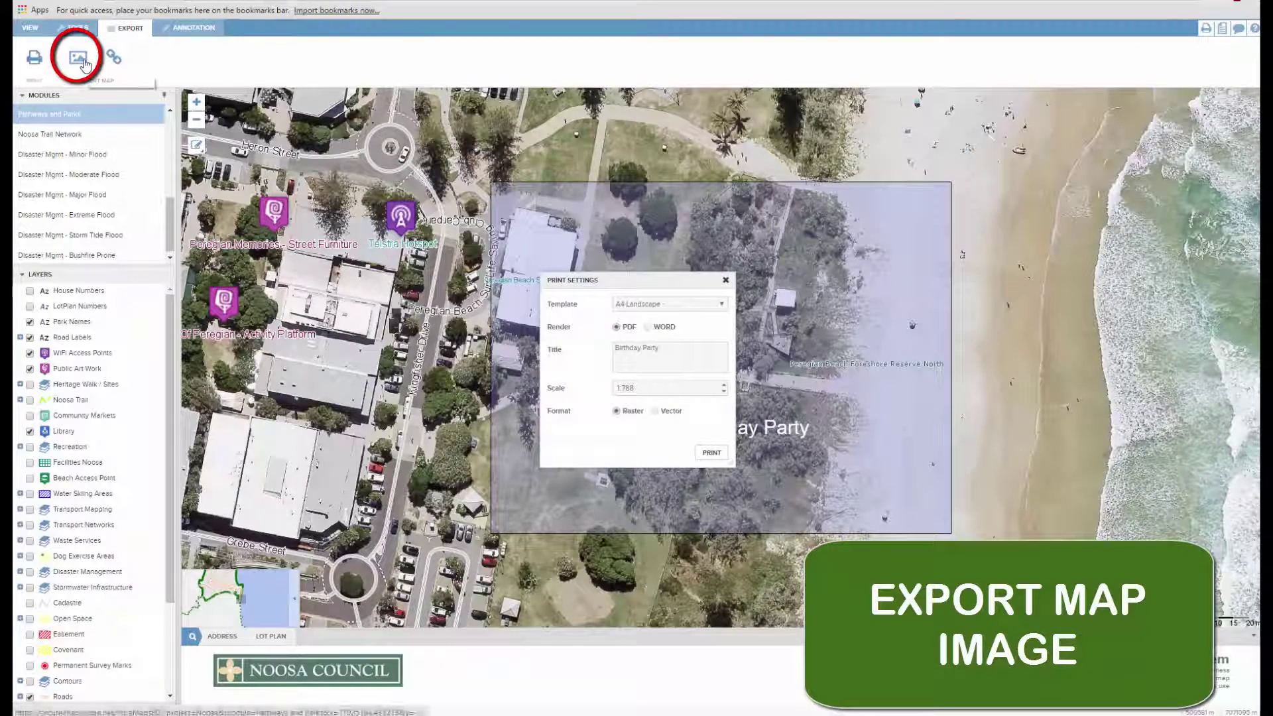
# Step: Export the map view as a PNG image and view it full screen
pyautogui.click(78, 58)
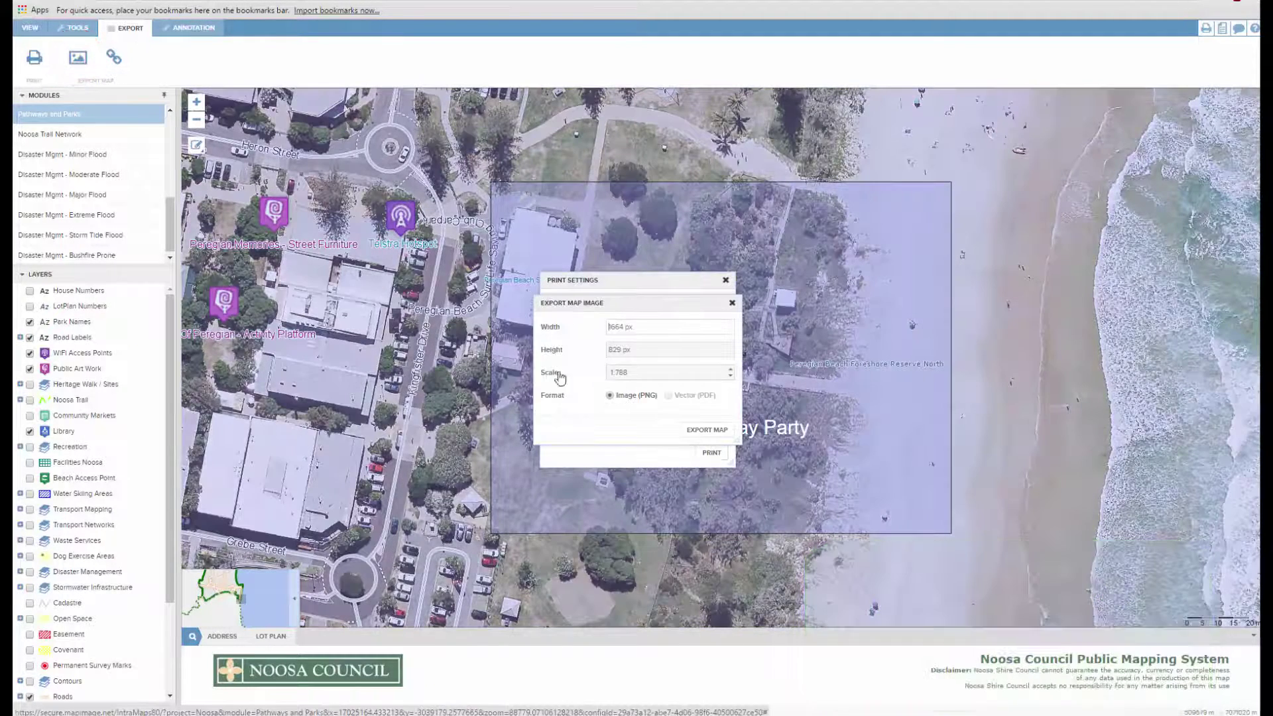
pyautogui.click(707, 431)
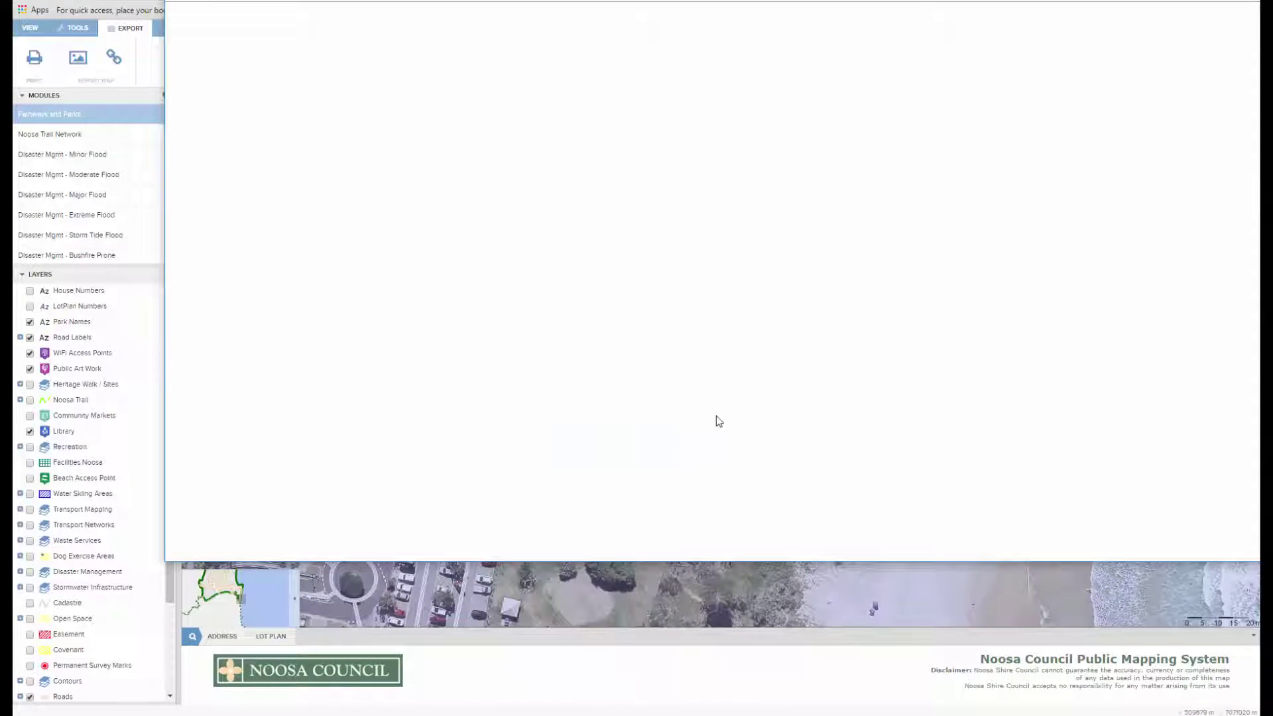
pyautogui.click(1108, 80)
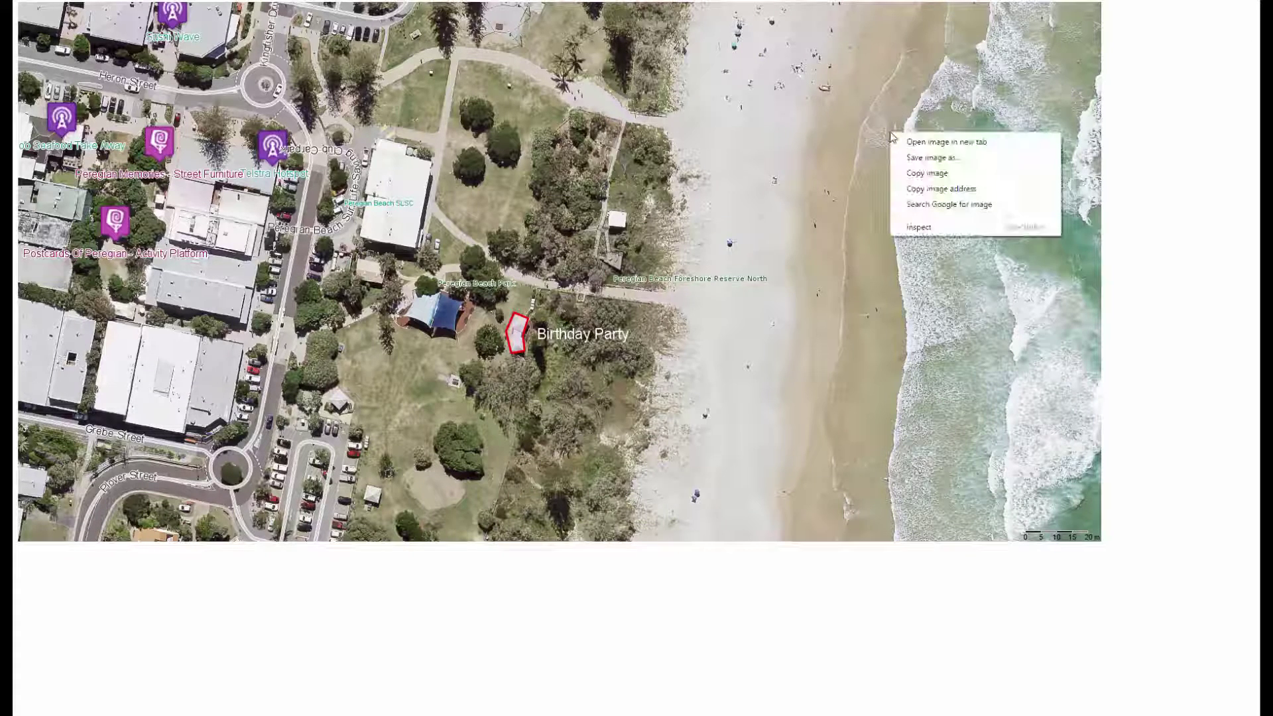
pyautogui.click(1145, 109)
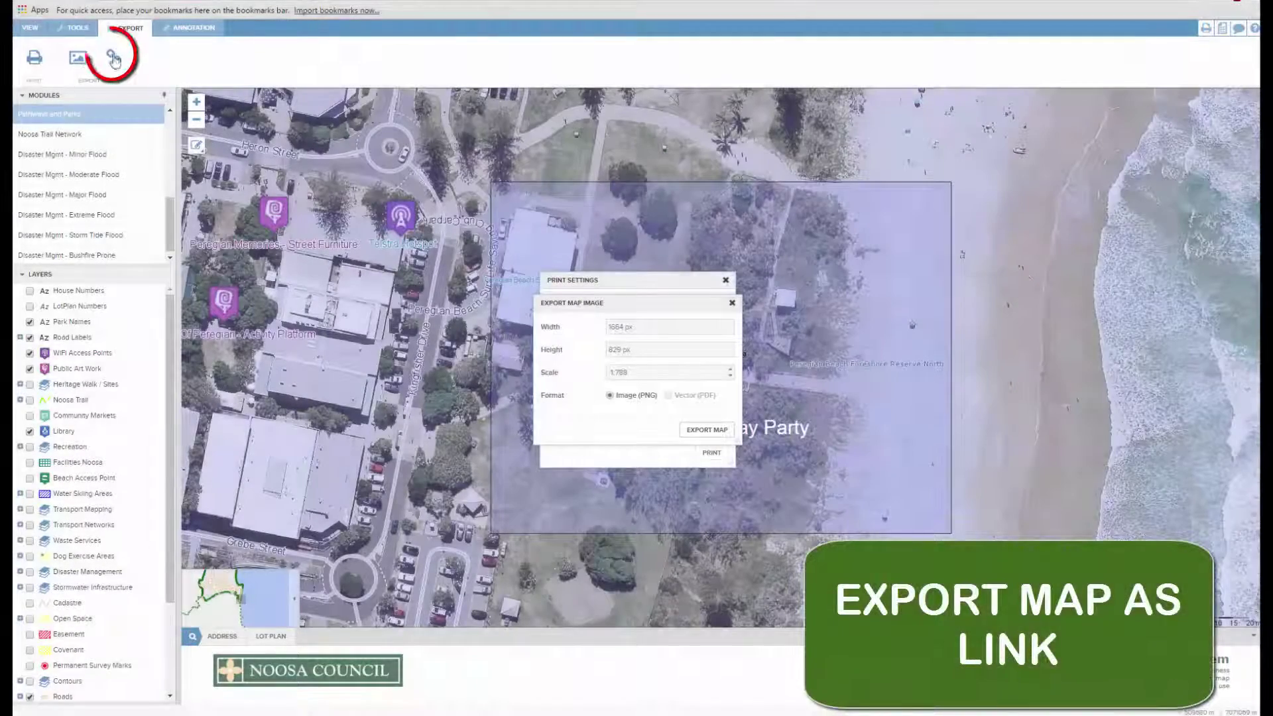
# Step: Copy the map's shareable link, load it in a new tab and accept the disclaimer
pyautogui.click(115, 60)
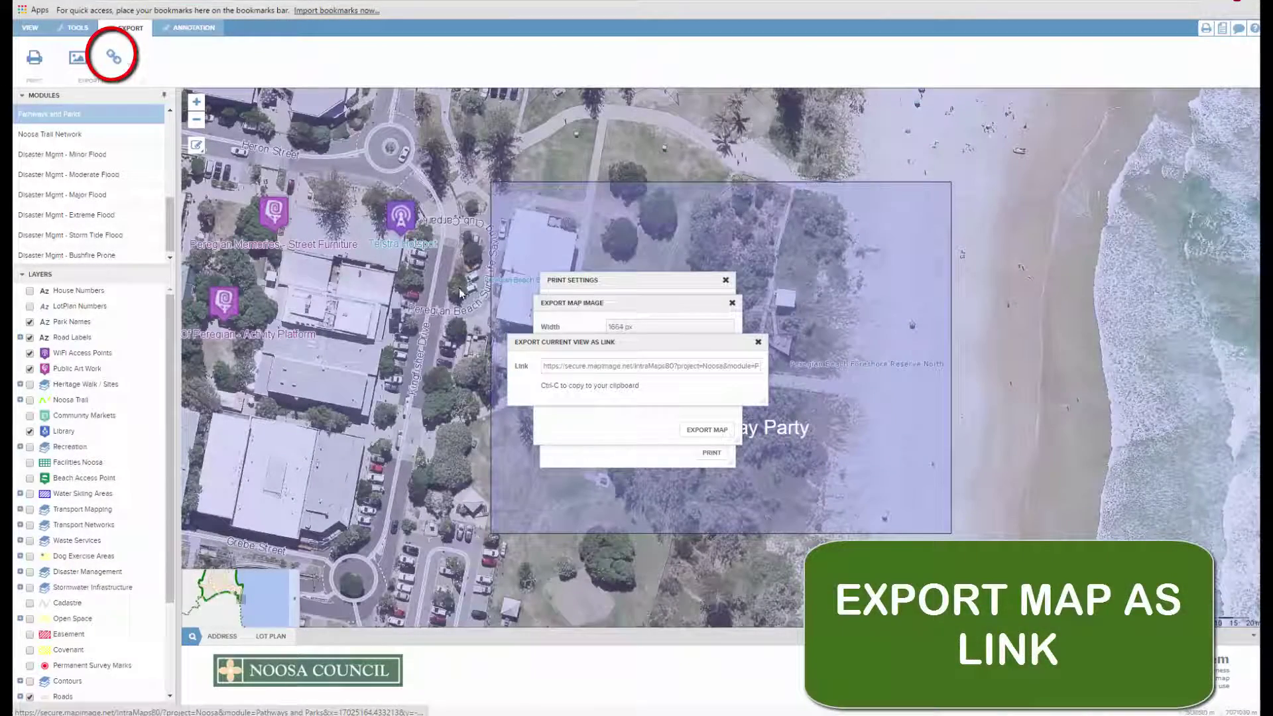
pyautogui.click(678, 367)
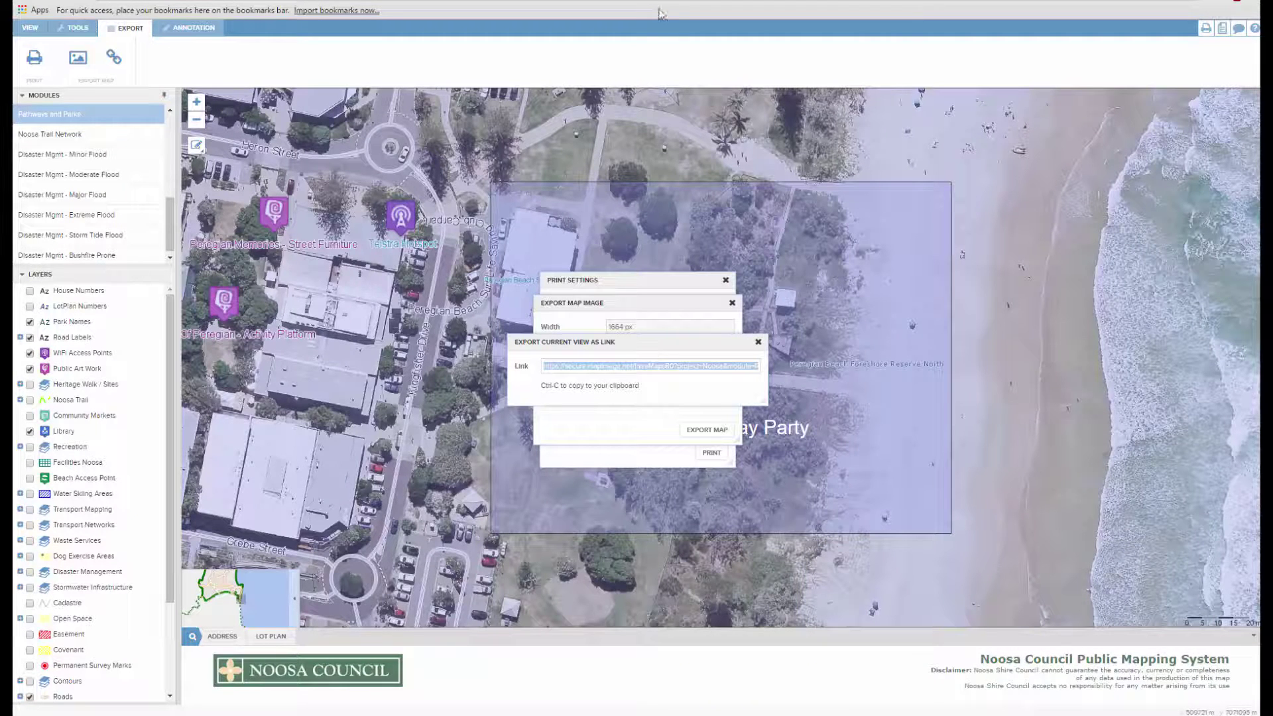
pyautogui.hotkey('ctrl', 'c')
pyautogui.hotkey('ctrl', 't')
pyautogui.hotkey('ctrl', 'v')
pyautogui.press('Return')
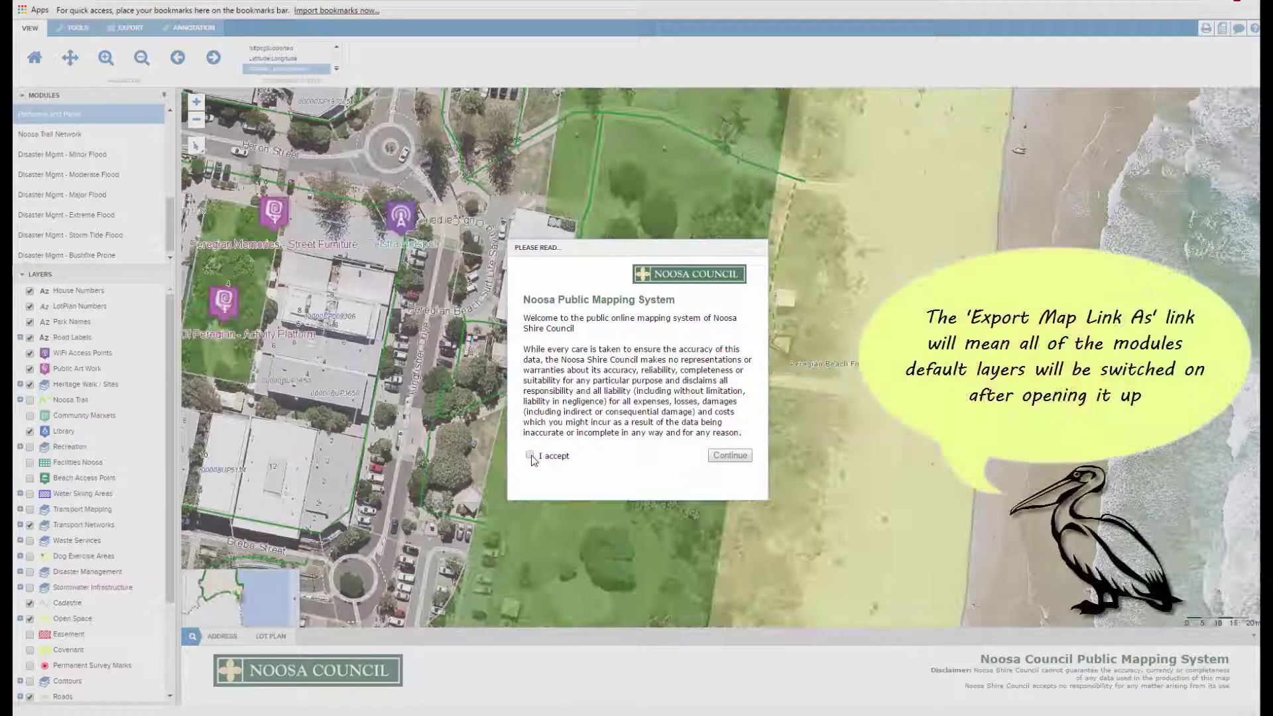
pyautogui.click(720, 460)
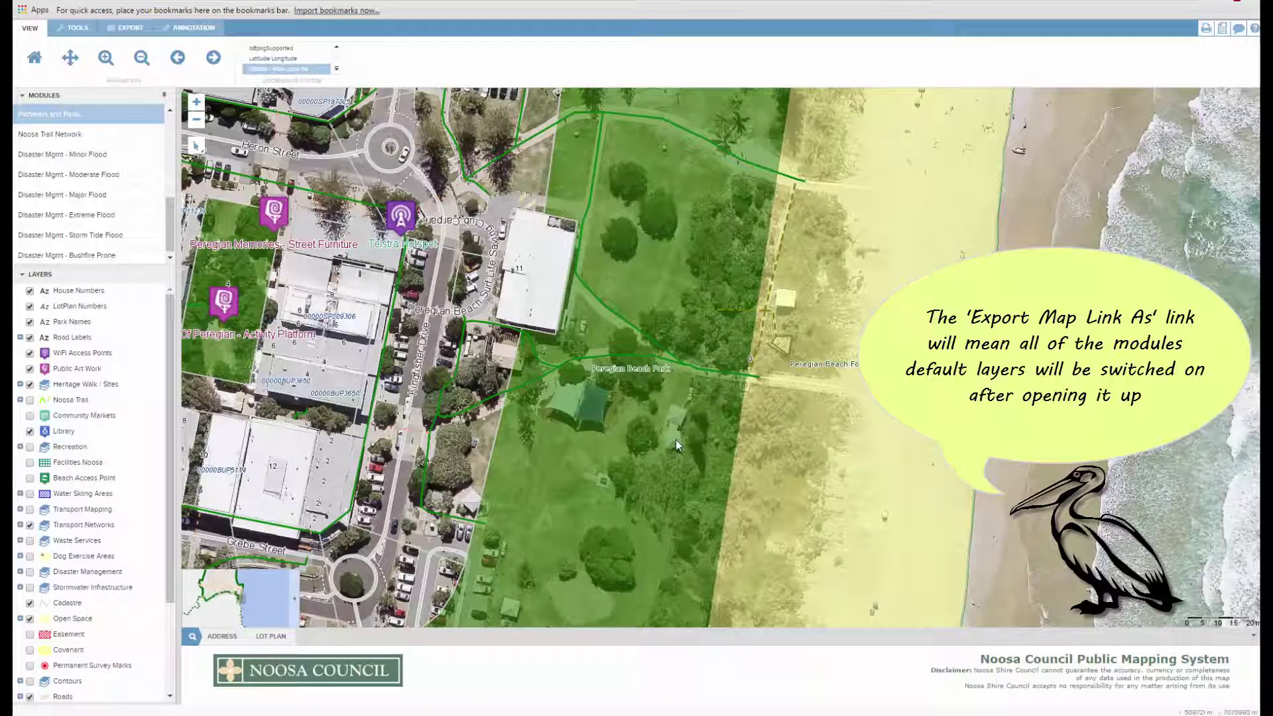